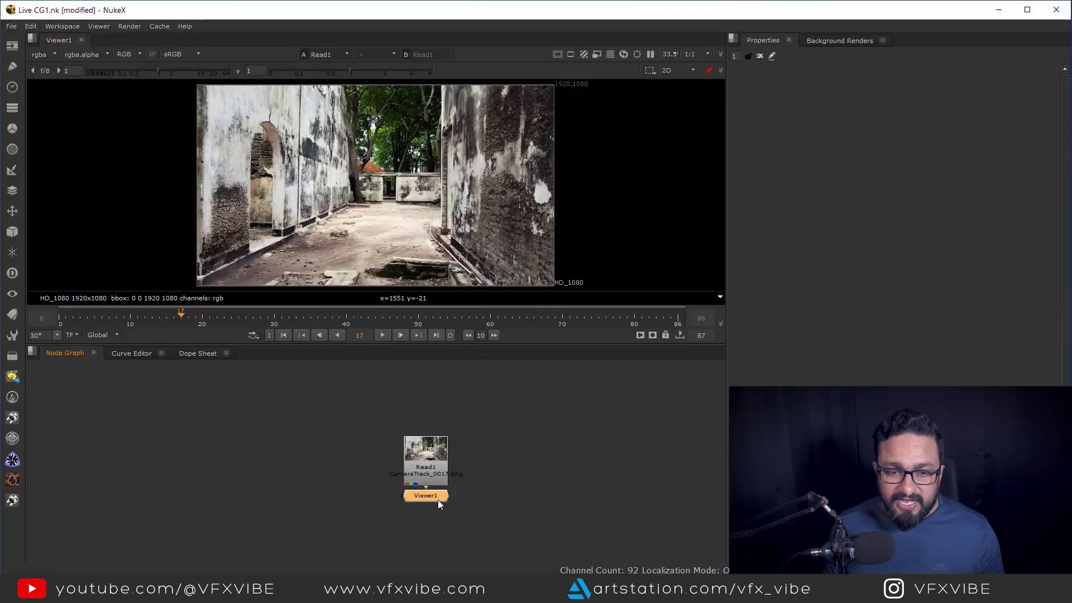
# Go back to frame 0 and drag the Read1 node up above Viewer1.
pyautogui.click(283, 335)
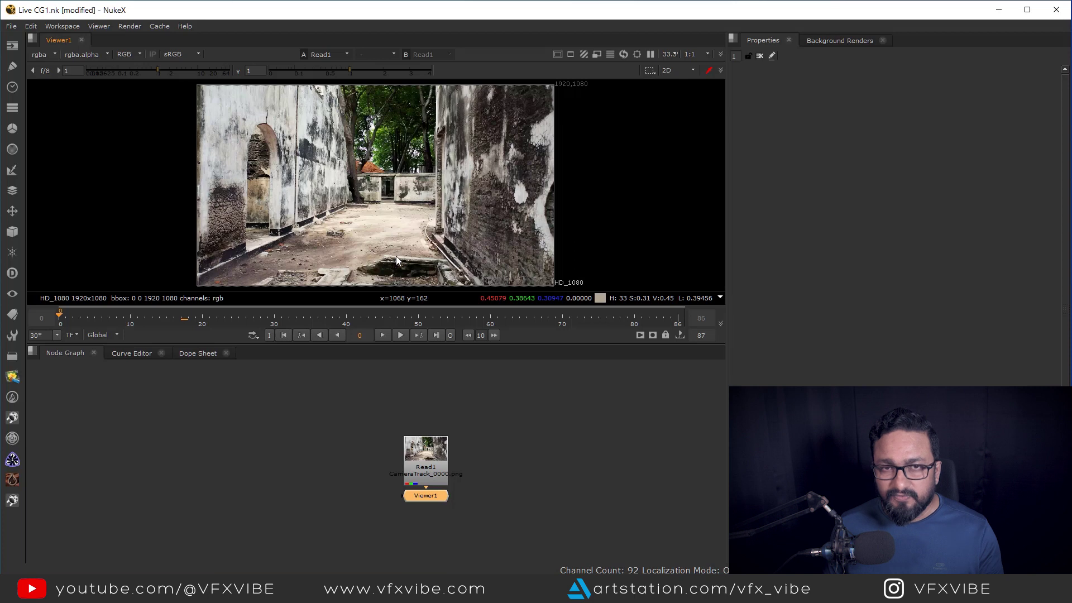
pyautogui.moveTo(427, 457); pyautogui.dragTo(427, 427)
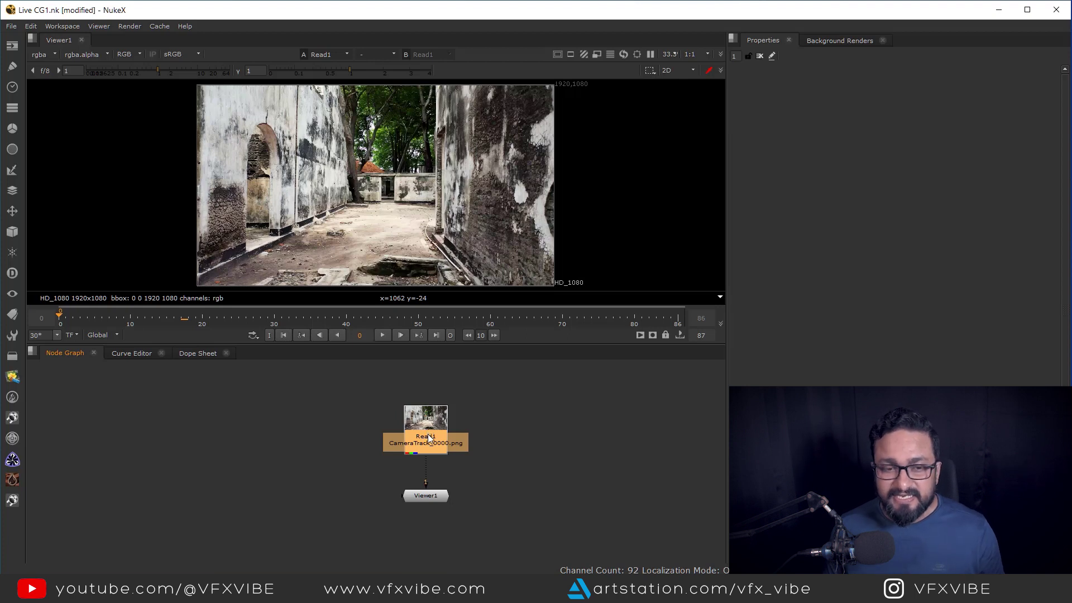
# Inspect Read1's settings, play through the plate, and nudge Read1 higher in the graph.
pyautogui.doubleClick(429, 438)
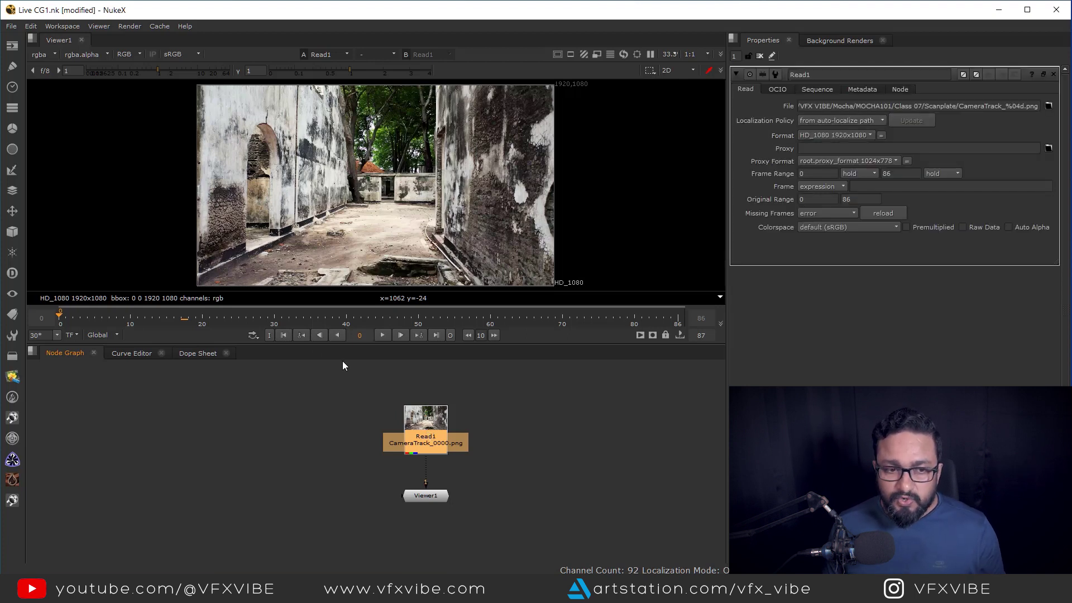
pyautogui.click(382, 338)
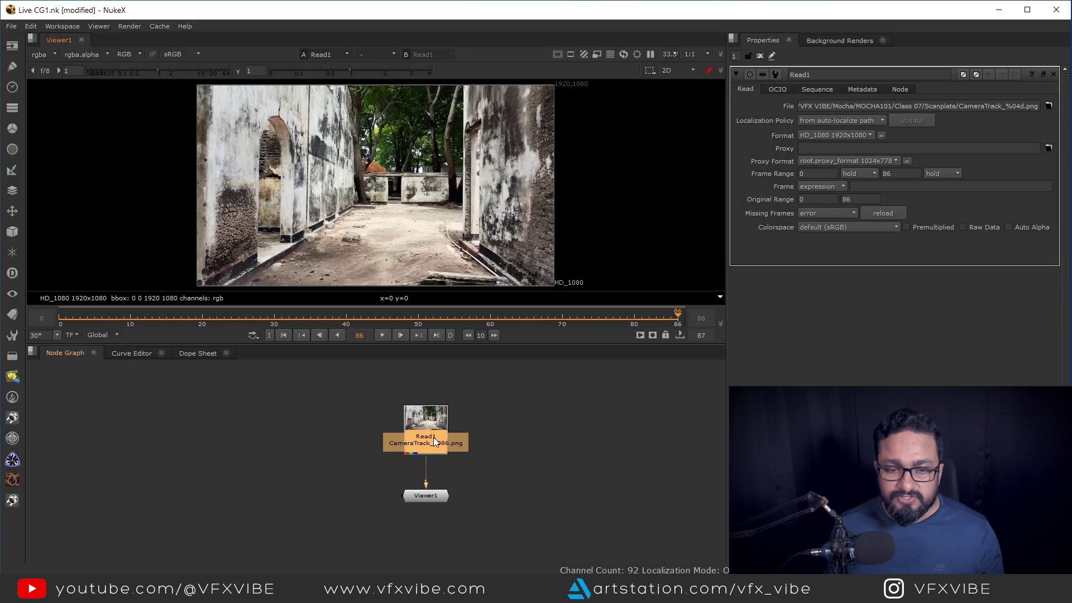
pyautogui.moveTo(434, 437); pyautogui.dragTo(430, 431)
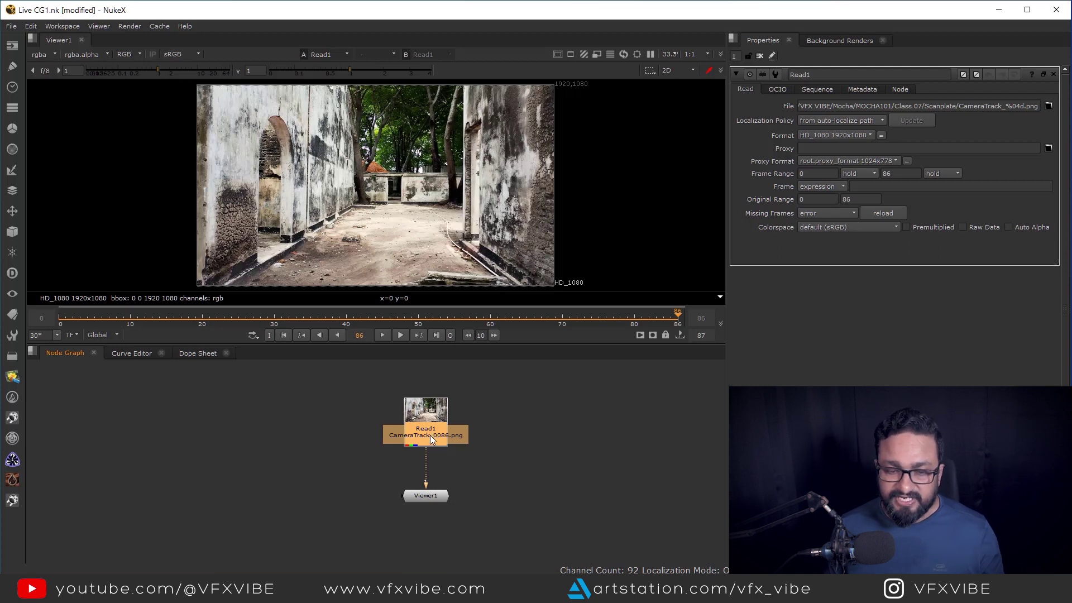
pyautogui.moveTo(430, 435); pyautogui.dragTo(430, 424)
pyautogui.click(505, 454)
# Add a CameraTracker node through the node search using 'camer'.
pyautogui.press('Tab')
pyautogui.write('camer')
pyautogui.press('Return')
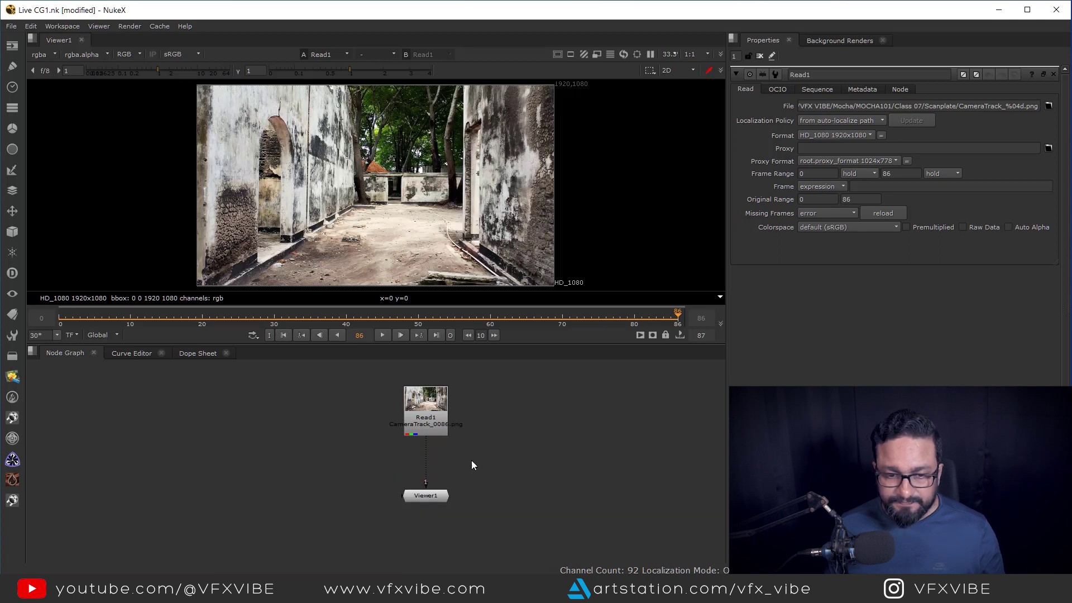
# Insert CameraTracker1 between Read1 and Viewer1, preview 300 features, and track the plate.
pyautogui.moveTo(495, 454); pyautogui.dragTo(427, 458)
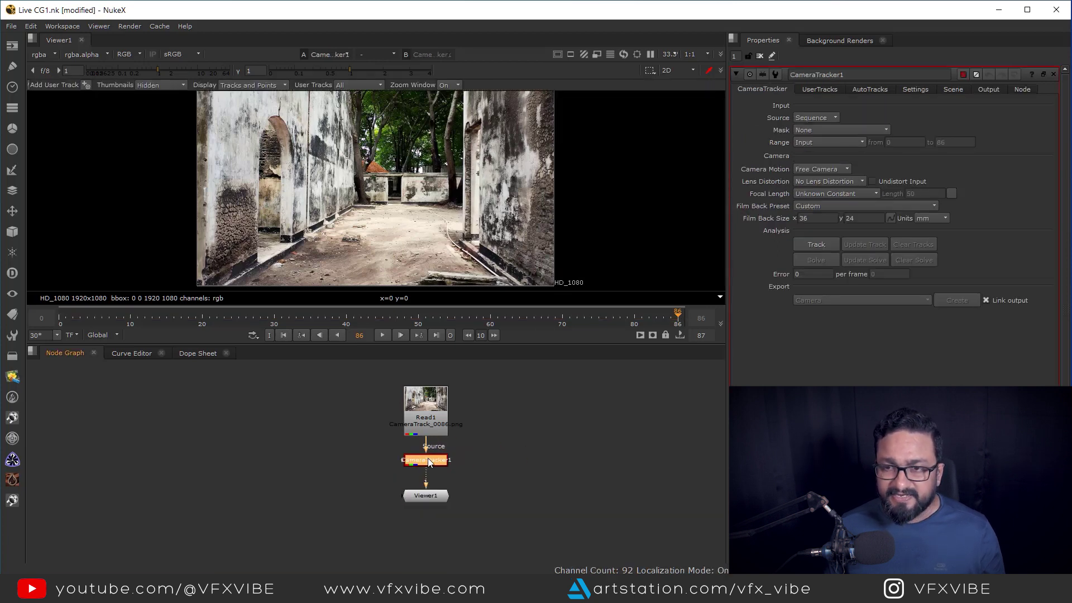
pyautogui.click(442, 257)
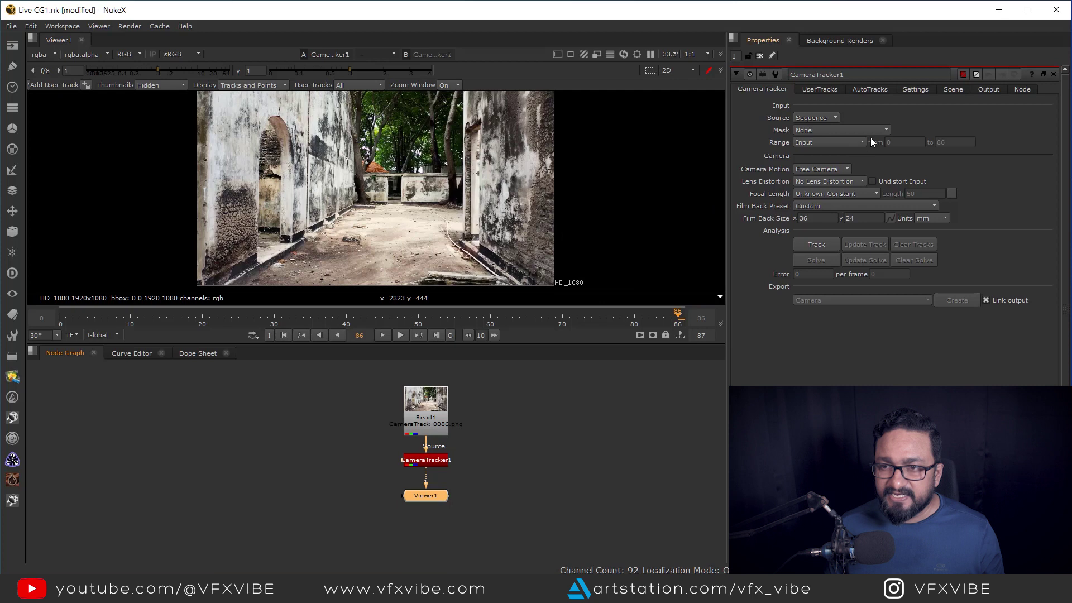
pyautogui.click(916, 89)
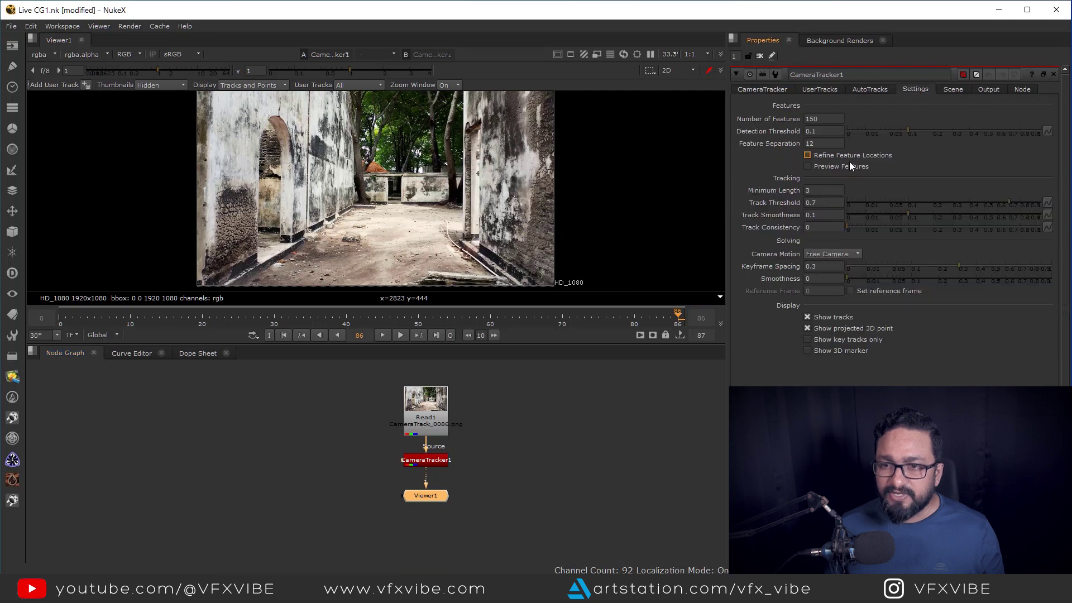
pyautogui.click(807, 166)
pyautogui.write('300')
pyautogui.click(763, 90)
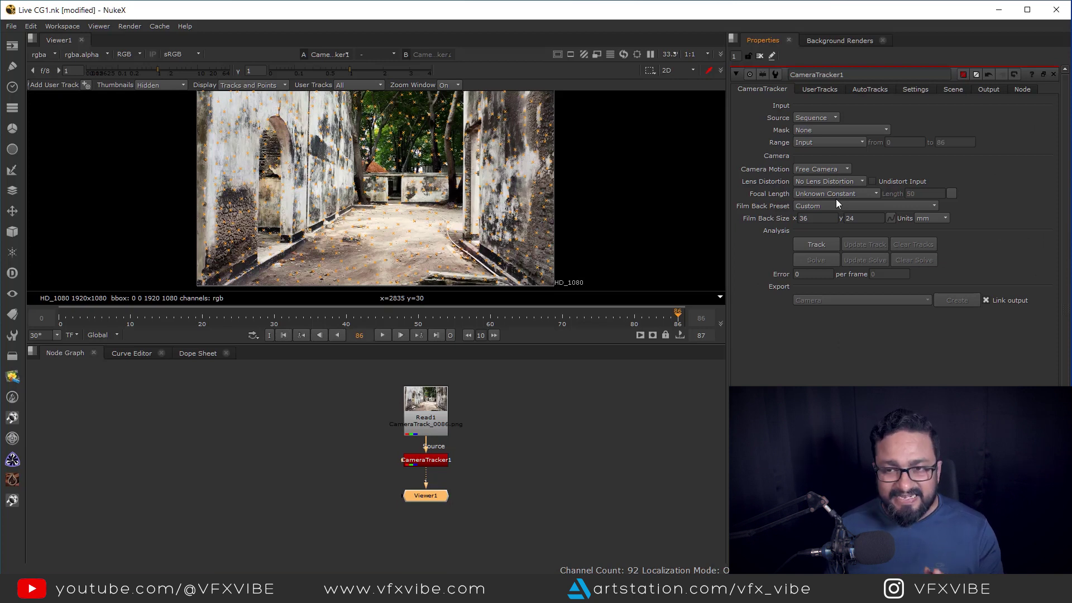
pyautogui.click(818, 243)
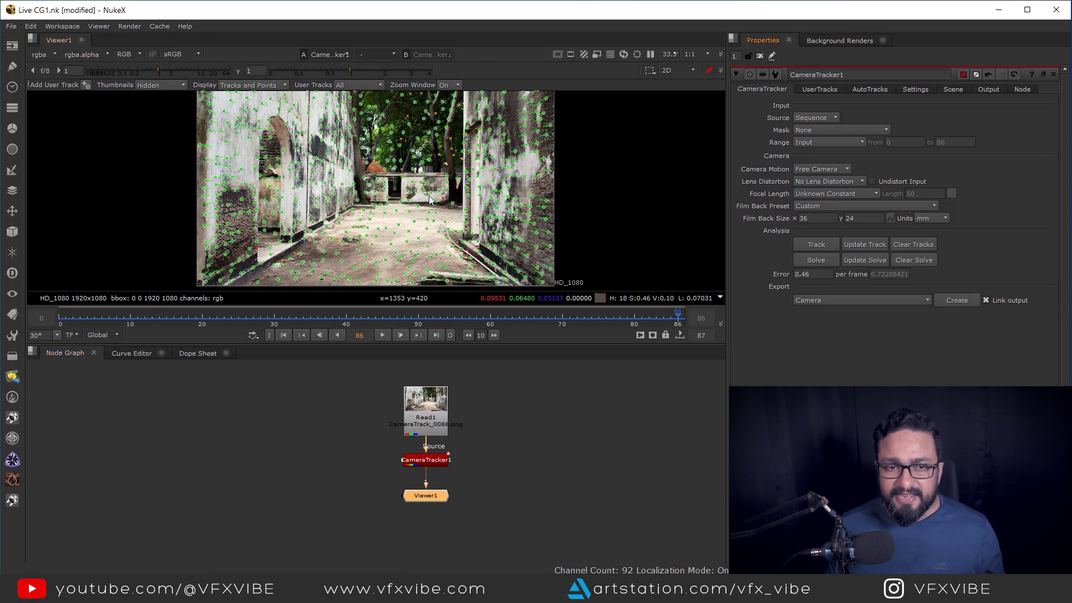
# Delete tracks rejected by max error (2.2 track, 6.49 overall) and update the solve.
pyautogui.moveTo(369, 316); pyautogui.dragTo(335, 322)
pyautogui.click(817, 272)
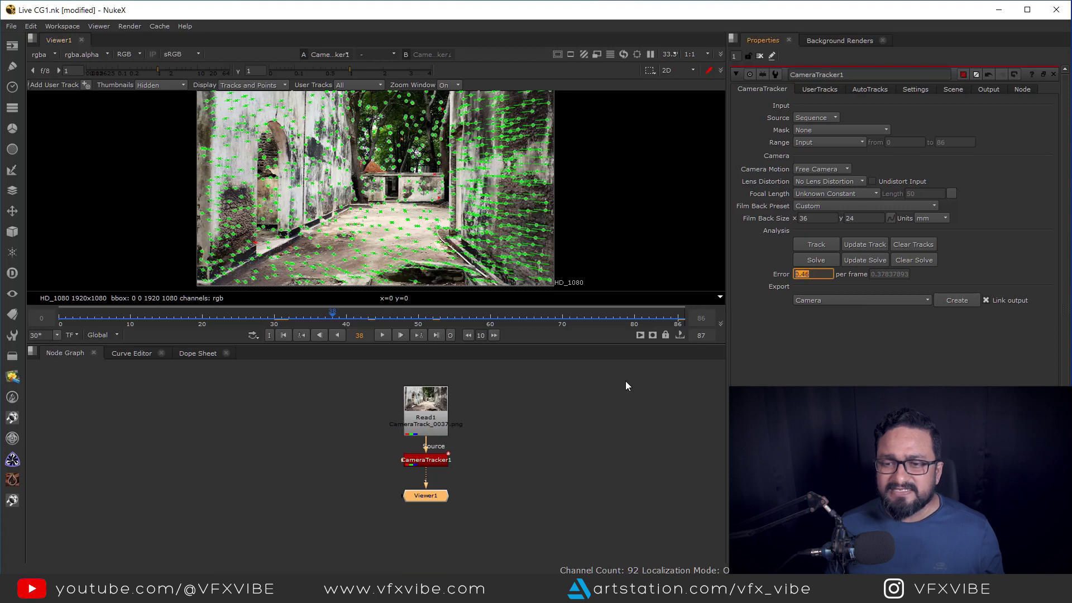
pyautogui.click(877, 89)
pyautogui.moveTo(762, 197); pyautogui.dragTo(759, 184)
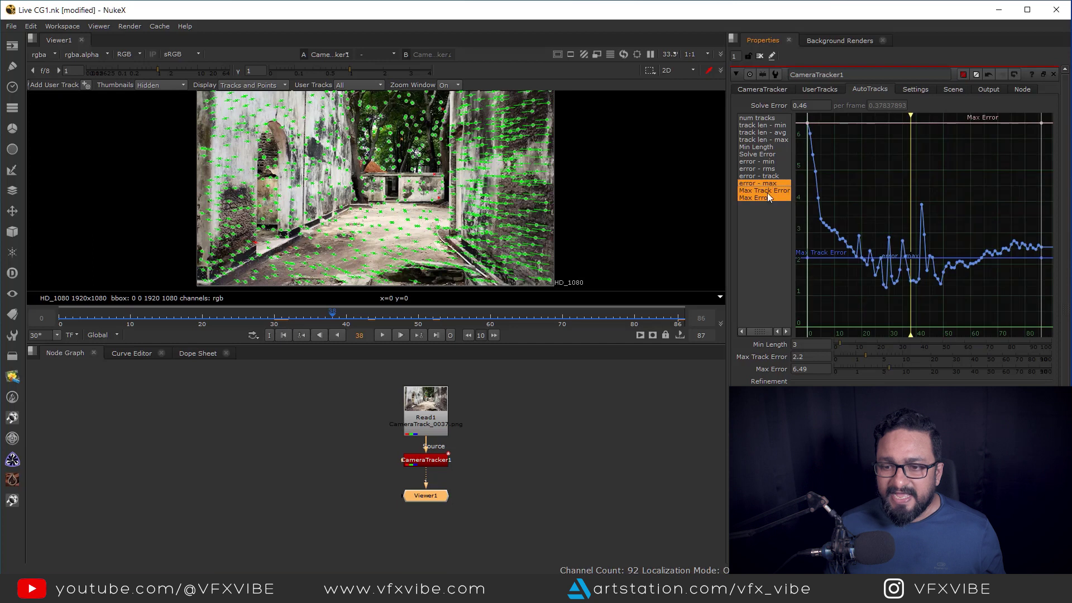
pyautogui.click(516, 311)
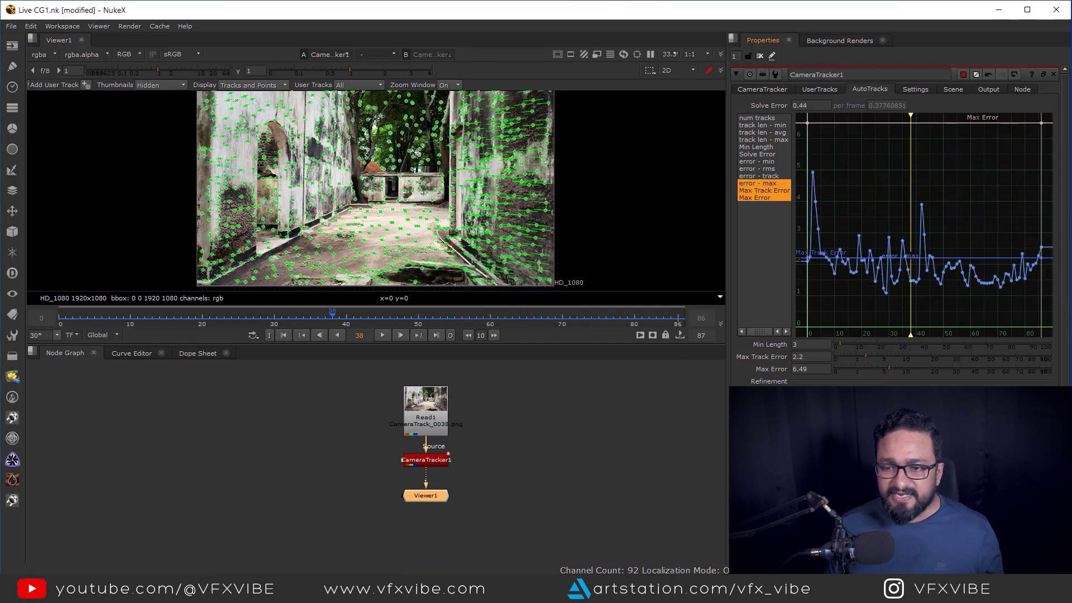
pyautogui.click(522, 314)
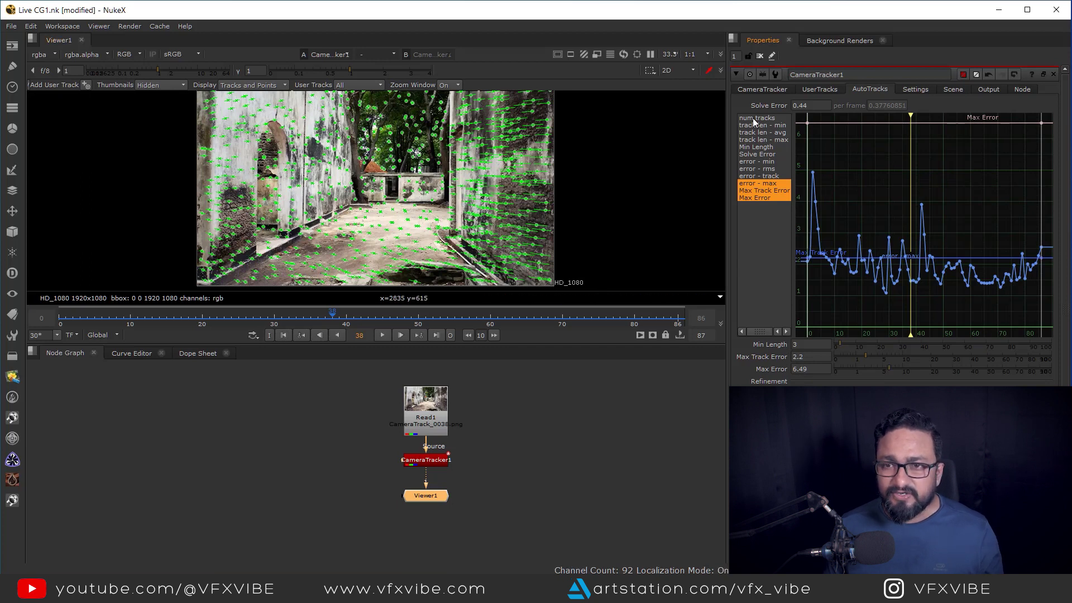
pyautogui.click(759, 88)
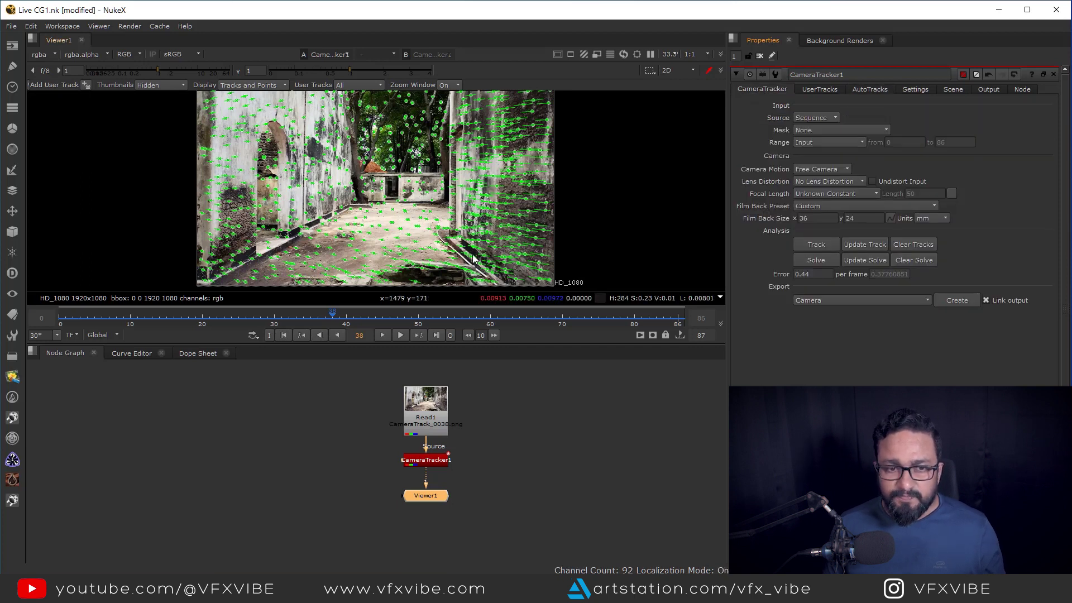
# Select the courtyard floor track points in the maximised viewer and set the ground plane to them.
pyautogui.press('space')
pyautogui.scroll(5, 436, 352)
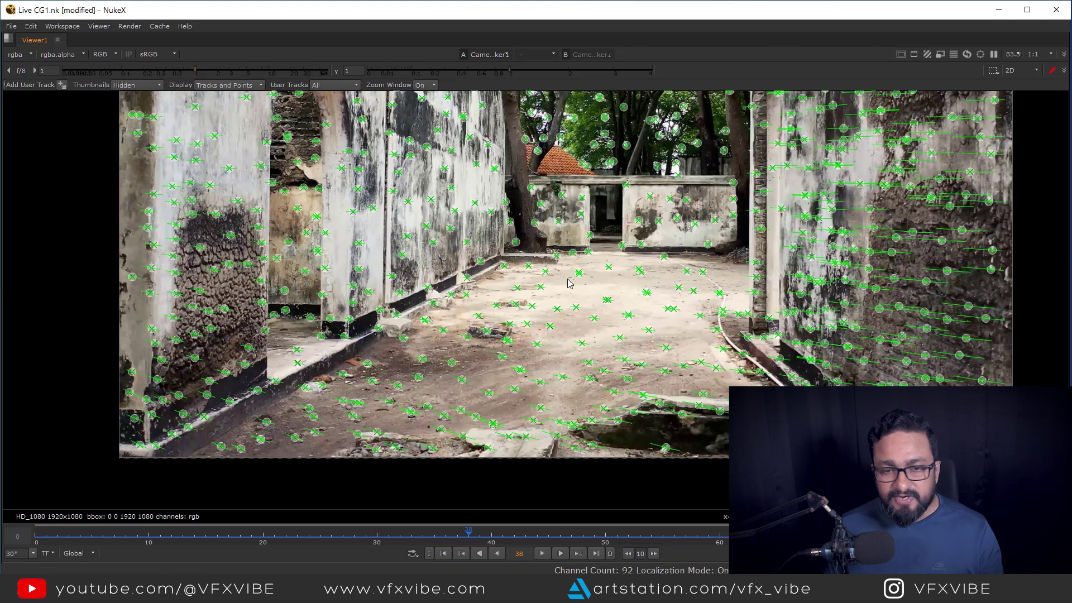
pyautogui.moveTo(563, 275); pyautogui.dragTo(660, 374)
pyautogui.keyDown('shift'); pyautogui.moveTo(525, 389); pyautogui.dragTo(581, 422); pyautogui.keyUp('shift')
pyautogui.keyDown('shift'); pyautogui.moveTo(474, 356); pyautogui.dragTo(397, 402); pyautogui.keyUp('shift')
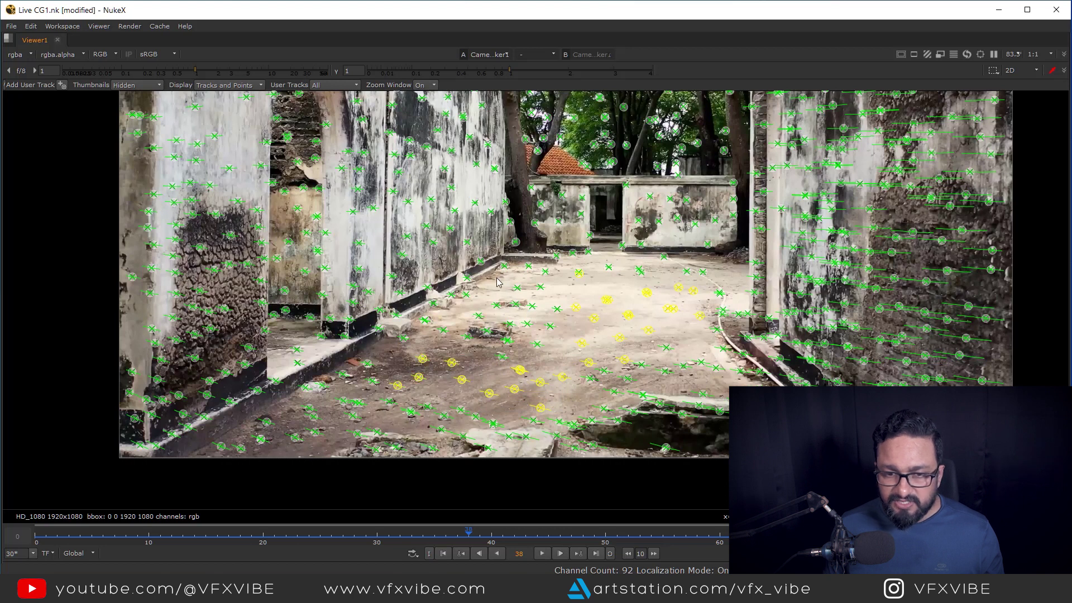
pyautogui.keyDown('shift'); pyautogui.moveTo(533, 298); pyautogui.dragTo(553, 296); pyautogui.keyUp('shift')
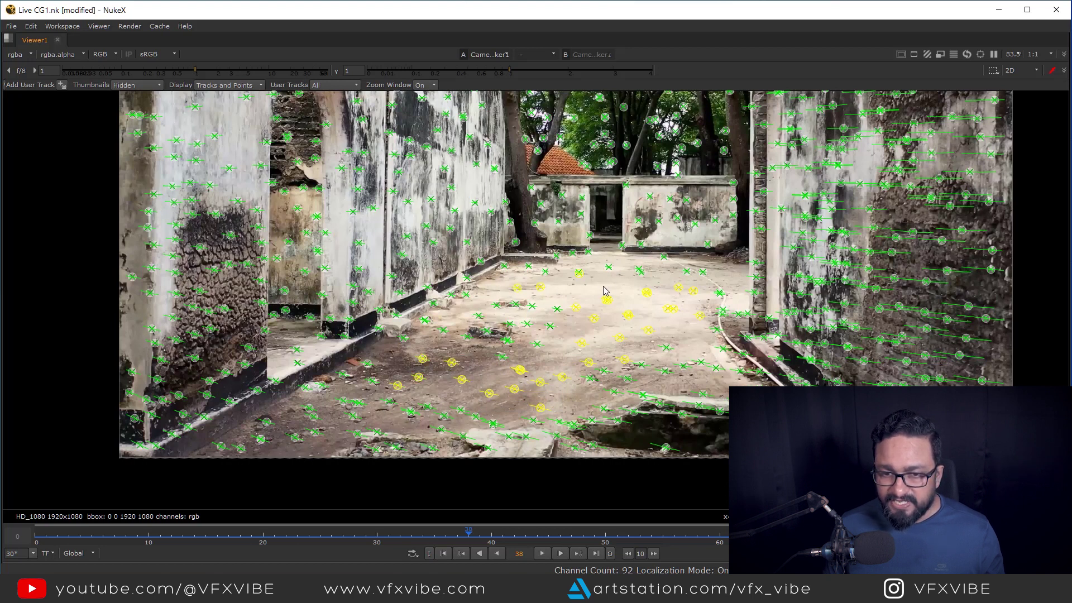
pyautogui.keyDown('shift'); pyautogui.moveTo(641, 271); pyautogui.dragTo(642, 264); pyautogui.keyUp('shift')
pyautogui.rightClick(640, 273)
pyautogui.moveTo(676, 322)
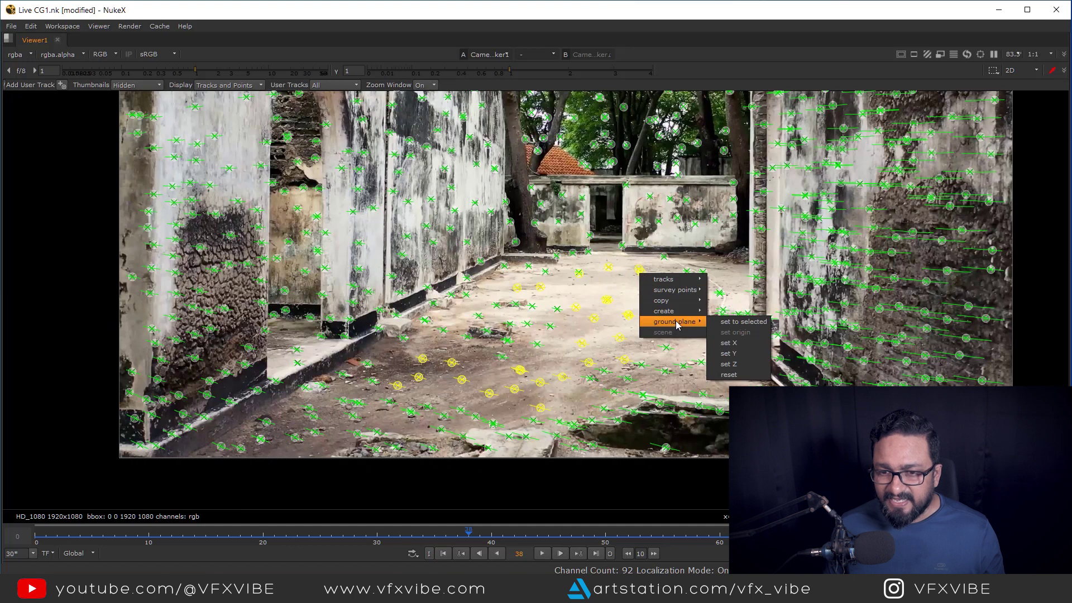
pyautogui.click(743, 322)
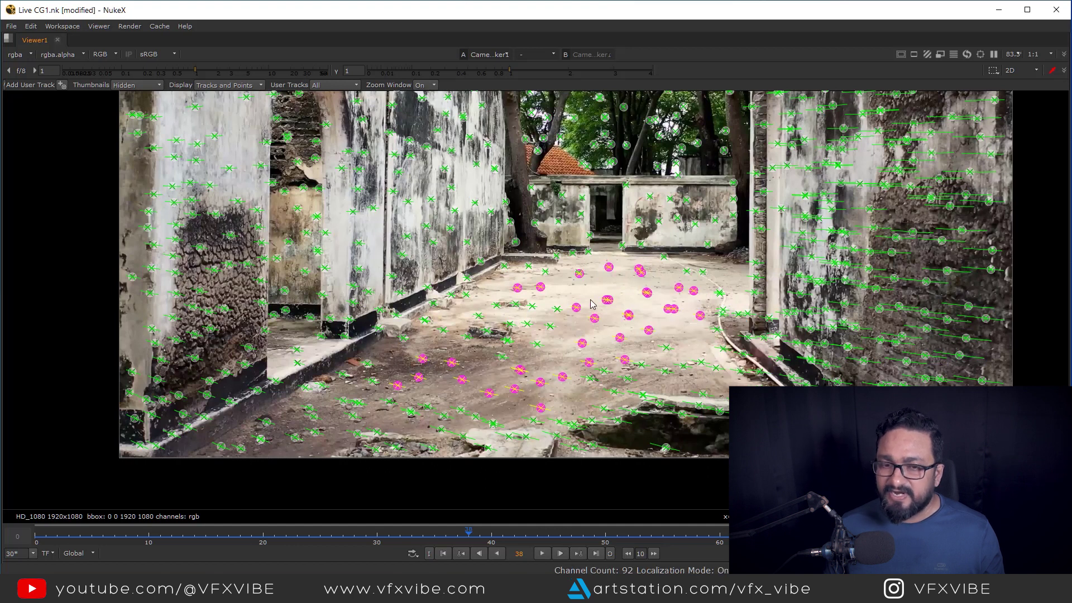
pyautogui.press('space')
# Export the CameraTracker1 solve as a Scene, creating point cloud, Camera1 and Scene1 nodes.
pyautogui.click(426, 461)
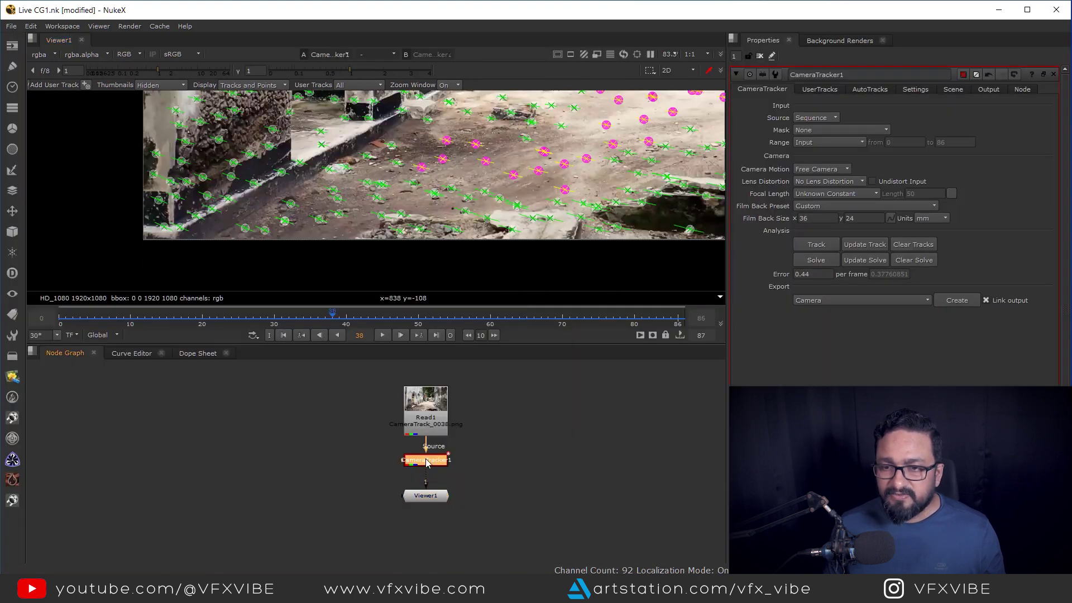
pyautogui.click(840, 304)
pyautogui.click(829, 333)
pyautogui.click(956, 301)
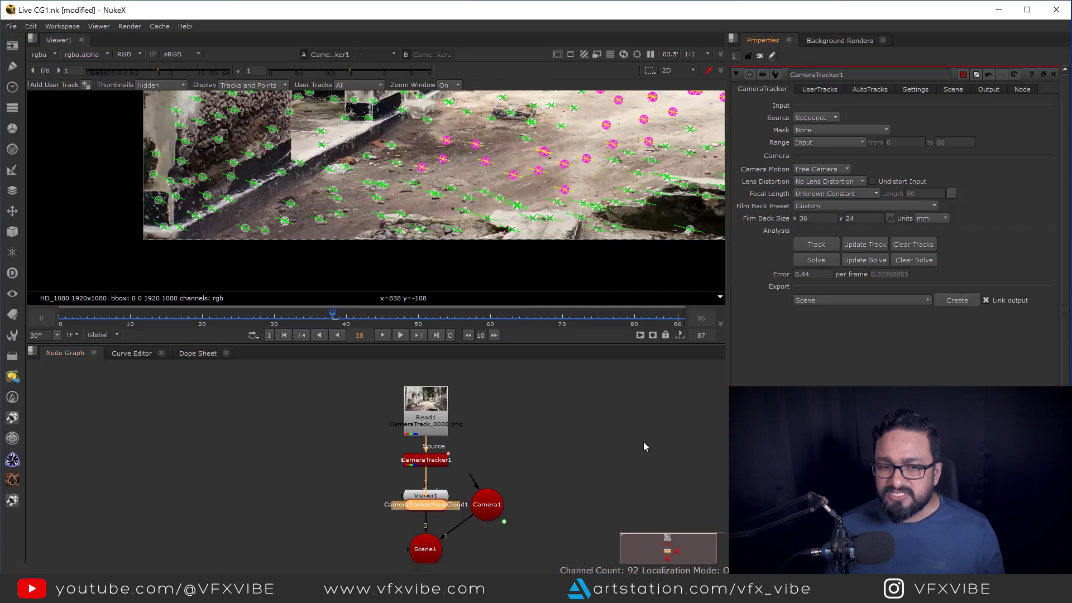
# View Scene1 in 3D, orbit the point cloud, and play back Camera1's motion.
pyautogui.press('Tab')
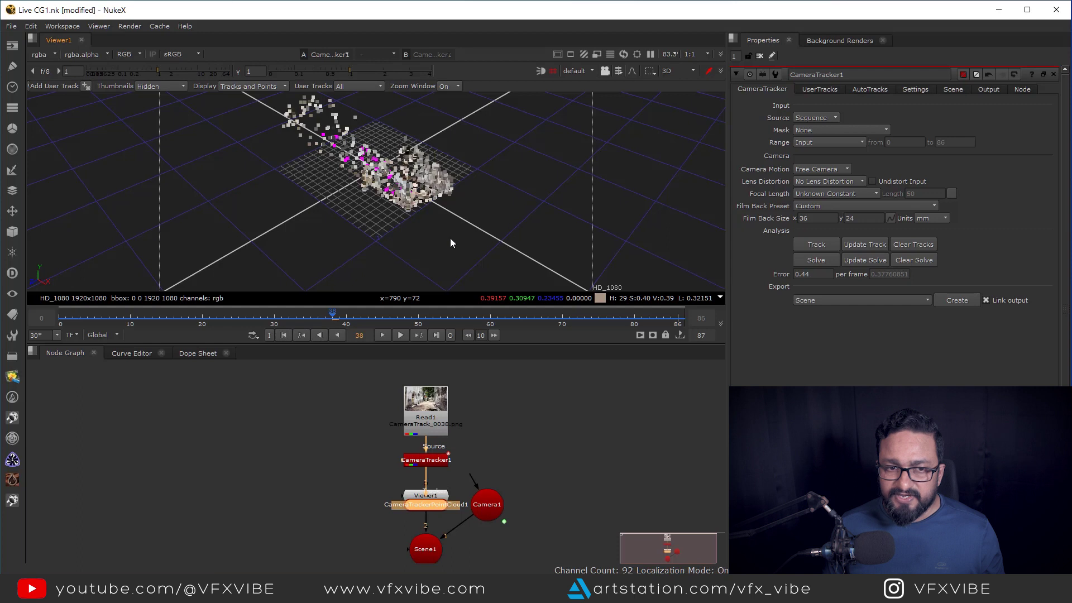
pyautogui.keyDown('ctrl'); pyautogui.moveTo(437, 222); pyautogui.dragTo(375, 206); pyautogui.keyUp('ctrl')
pyautogui.moveTo(524, 501); pyautogui.dragTo(547, 440, button='middle')
pyautogui.moveTo(501, 454); pyautogui.dragTo(538, 477)
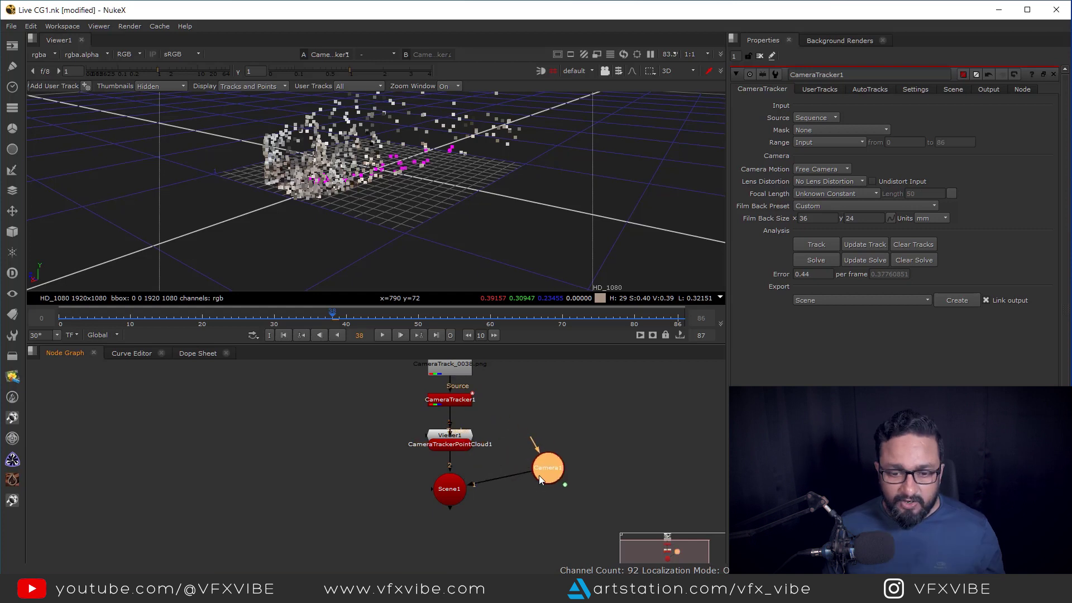
pyautogui.click(448, 491)
pyautogui.press('1')
pyautogui.keyDown('ctrl'); pyautogui.moveTo(380, 246); pyautogui.dragTo(457, 305); pyautogui.keyUp('ctrl')
pyautogui.click(382, 336)
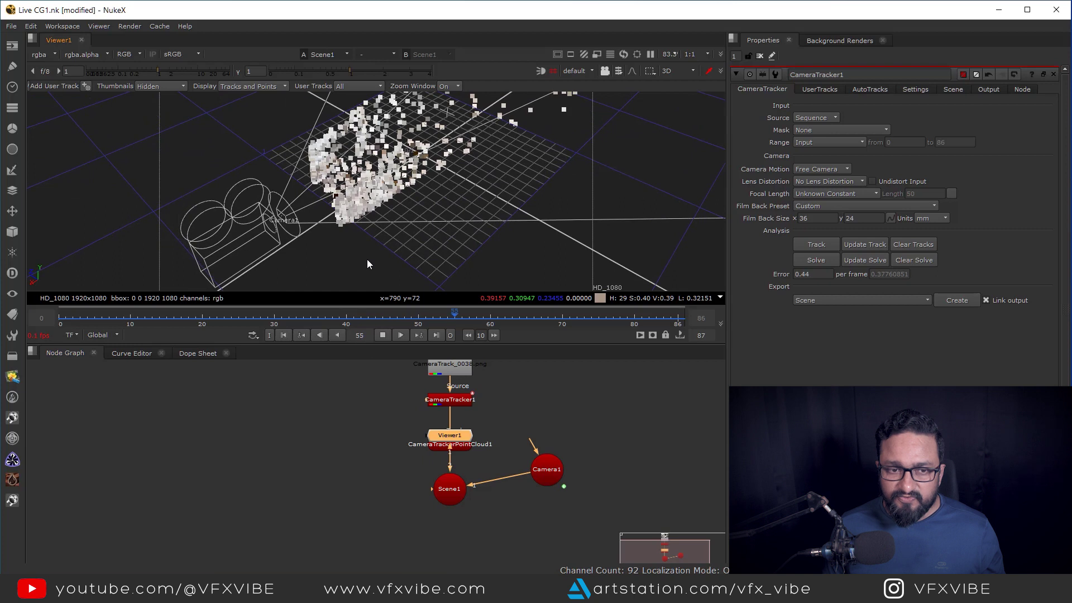
pyautogui.keyDown('ctrl'); pyautogui.moveTo(367, 259); pyautogui.dragTo(482, 215); pyautogui.keyUp('ctrl')
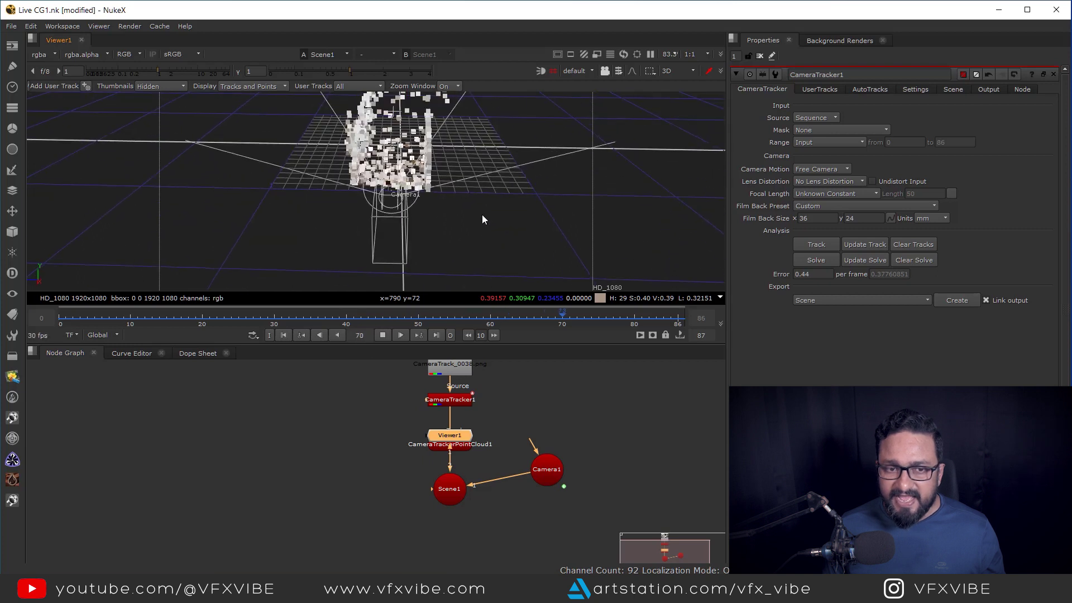
pyautogui.click(383, 336)
pyautogui.click(283, 335)
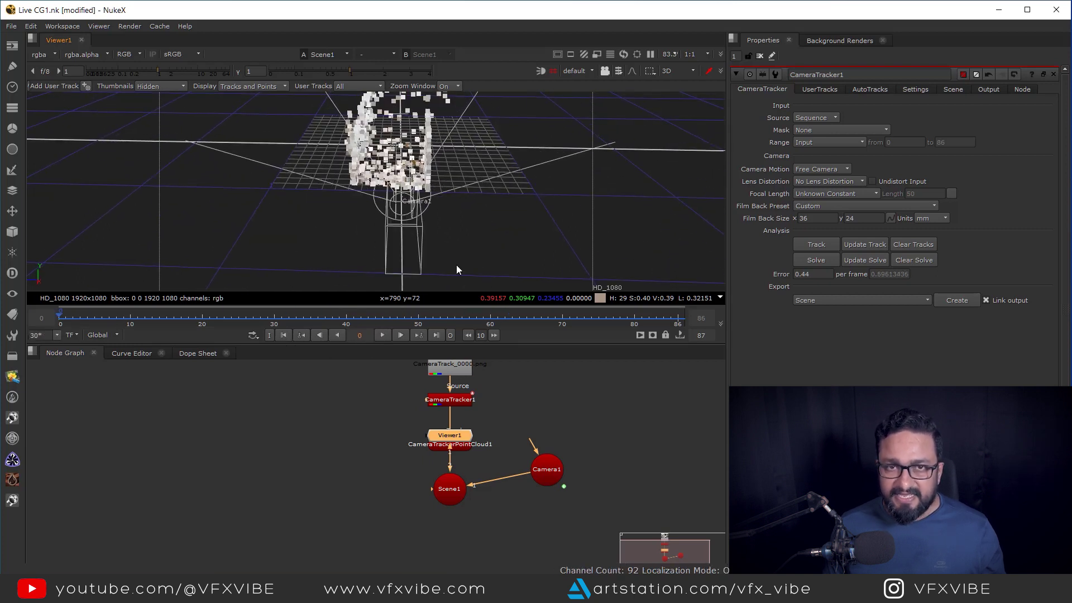
# Return to CameraTracker1's 2D tracks and select a group of track points.
pyautogui.click(455, 401)
pyautogui.press('1')
pyautogui.scroll(-3, 516, 194)
pyautogui.moveTo(480, 175); pyautogui.dragTo(584, 211)
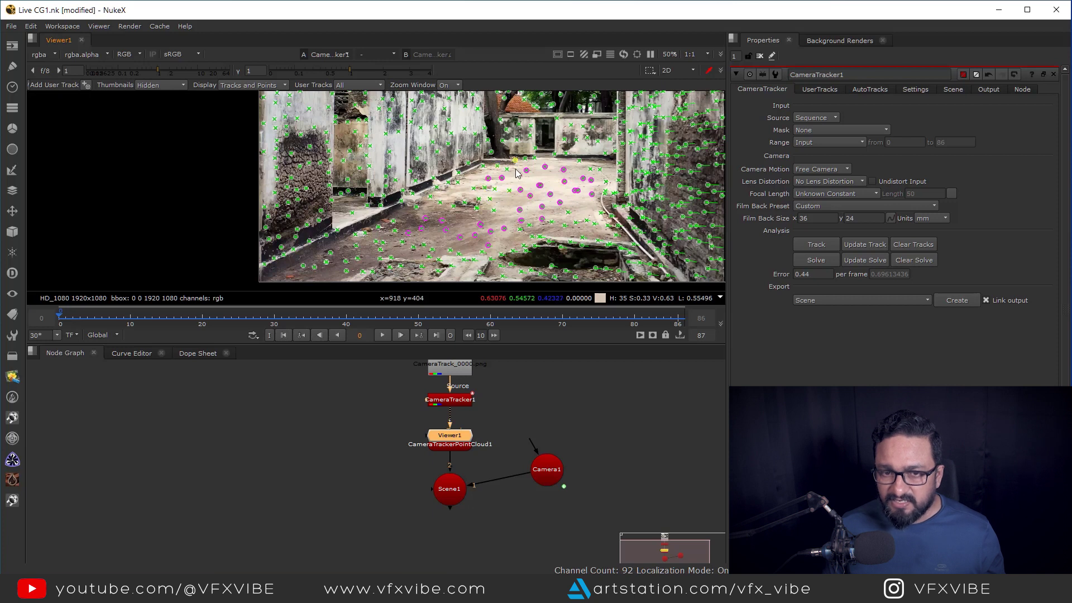
# Create a card from the selected cluster of floor track points.
pyautogui.moveTo(515, 170); pyautogui.dragTo(585, 211)
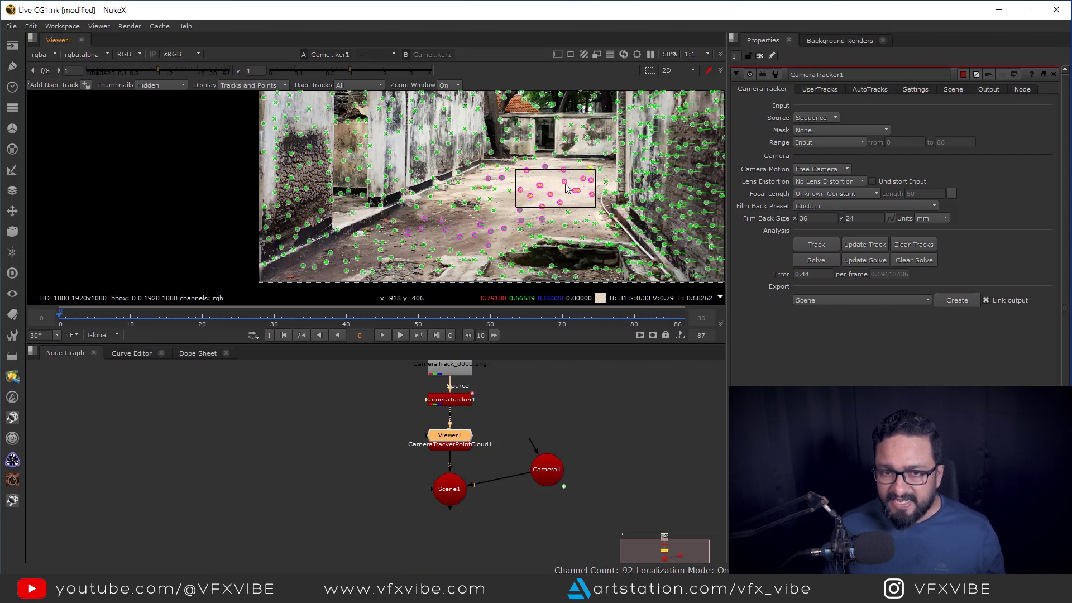
pyautogui.rightClick(565, 188)
pyautogui.moveTo(599, 220)
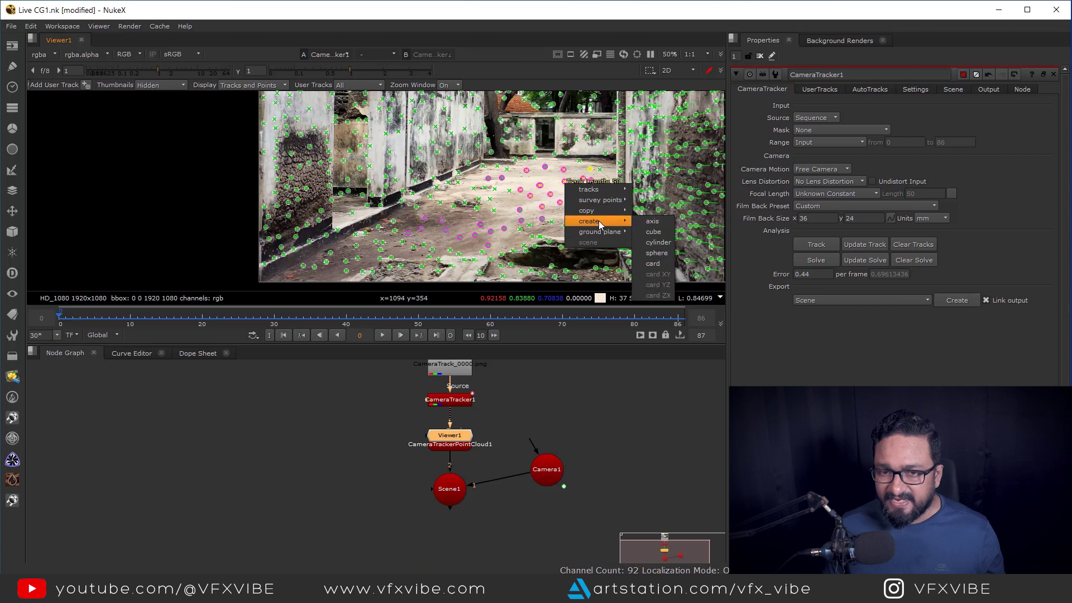
pyautogui.click(653, 264)
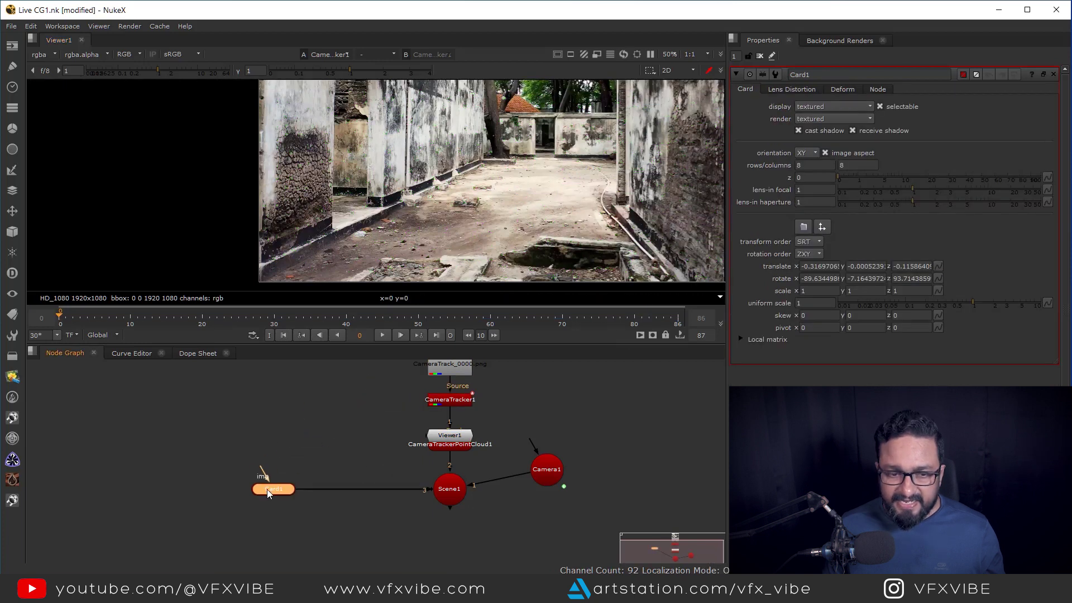
# Reposition Camera1 in the node graph level with Scene1.
pyautogui.click(267, 489)
pyautogui.moveTo(558, 472); pyautogui.dragTo(574, 491)
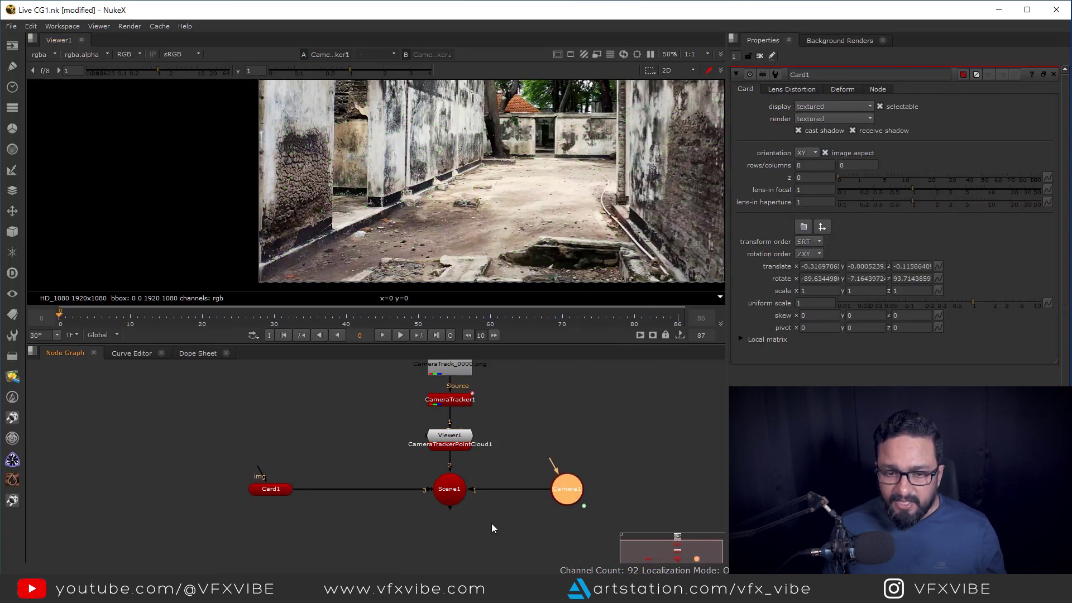
pyautogui.moveTo(480, 527); pyautogui.dragTo(470, 504, button='middle')
pyautogui.click(471, 505)
# Add ScanlineRender1 below Scene1 and wire its camera input to Camera1 via a bend point.
pyautogui.press('Tab')
pyautogui.write('scan')
pyautogui.click(386, 514)
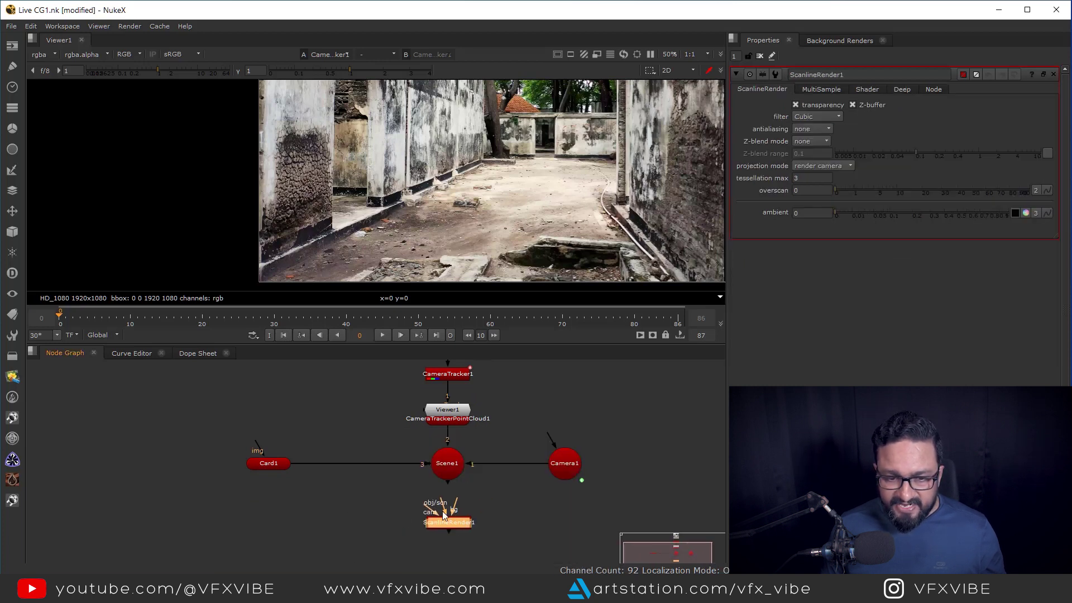
pyautogui.click(443, 527)
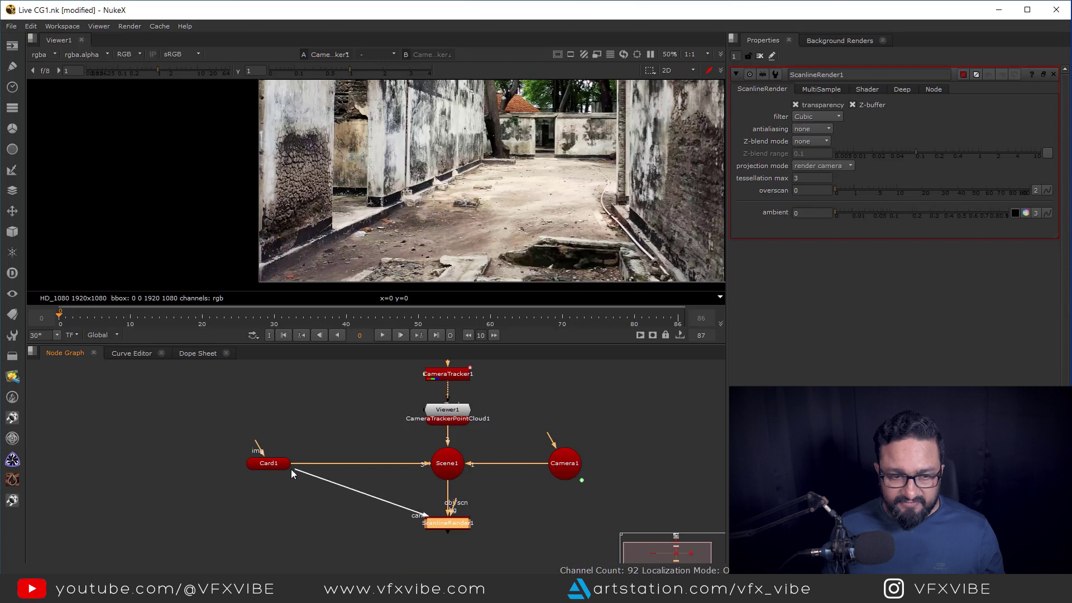
pyautogui.moveTo(430, 517); pyautogui.dragTo(563, 468)
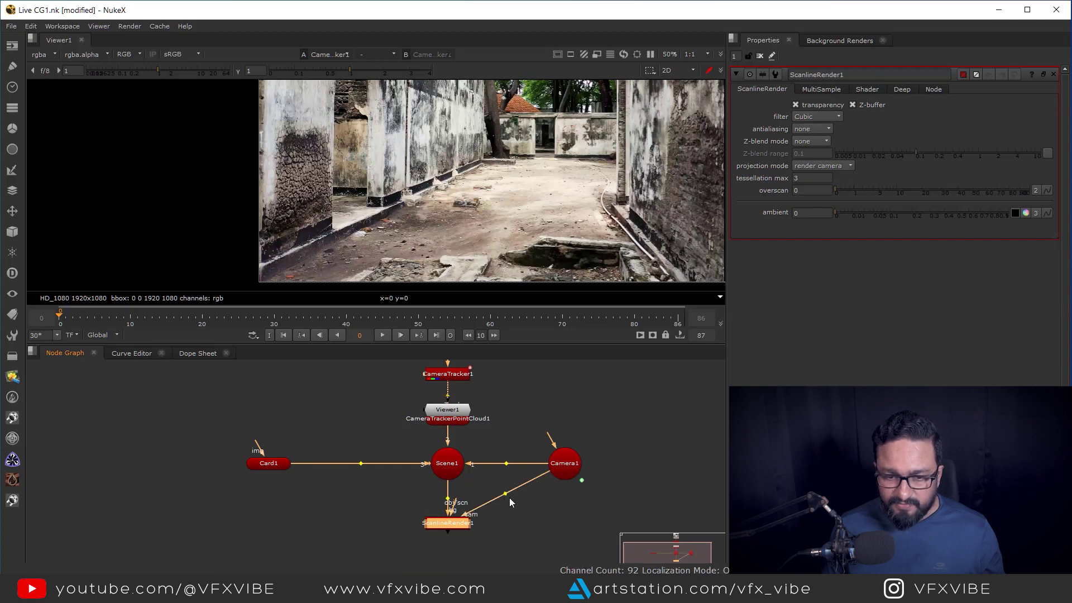
pyautogui.keyDown('ctrl'); pyautogui.moveTo(505, 494); pyautogui.dragTo(565, 524); pyautogui.keyUp('ctrl')
pyautogui.click(457, 523)
# View the ScanlineRender1 output and frame the rendered image in the viewer.
pyautogui.press('1')
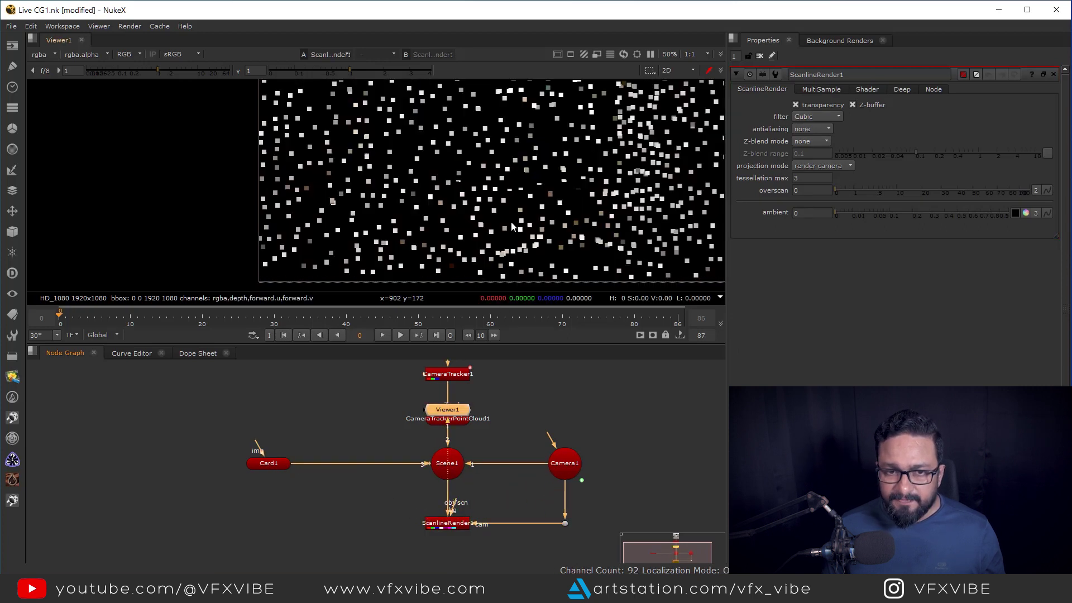
pyautogui.scroll(-1, 422, 219)
pyautogui.moveTo(412, 216); pyautogui.dragTo(440, 211, button='middle')
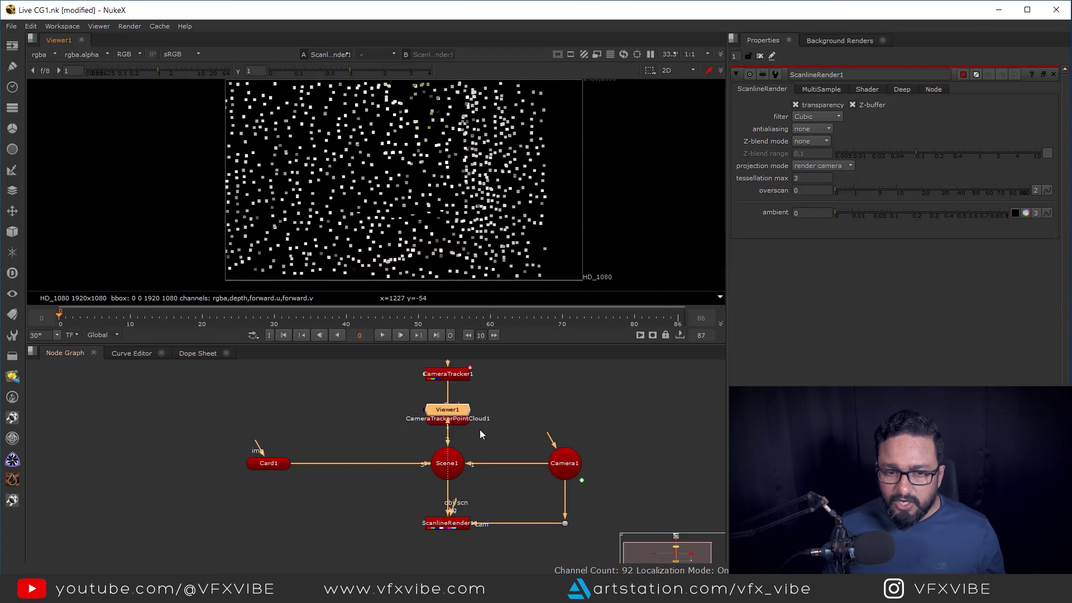
pyautogui.scroll(-3, 385, 491)
pyautogui.click(363, 505)
# Add Merge1 combining ScanlineRender1 with the source footage, and view it fitted.
pyautogui.press('m')
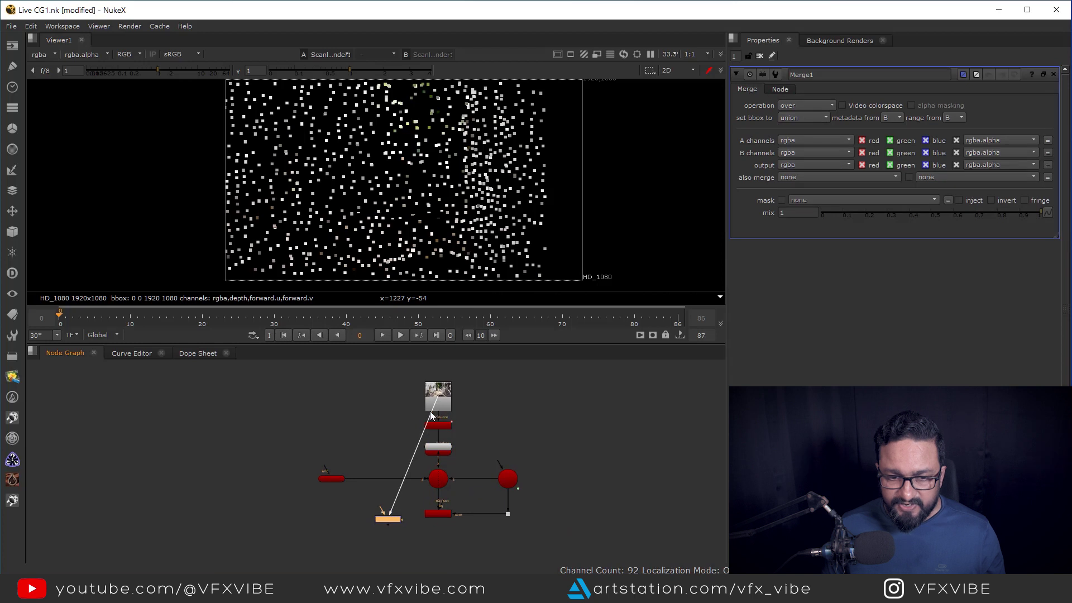
pyautogui.keyDown('ctrl'); pyautogui.moveTo(411, 461); pyautogui.dragTo(387, 395); pyautogui.keyUp('ctrl')
pyautogui.moveTo(393, 519); pyautogui.dragTo(391, 546)
pyautogui.moveTo(439, 518); pyautogui.dragTo(391, 546)
pyautogui.press('1')
pyautogui.press('f')
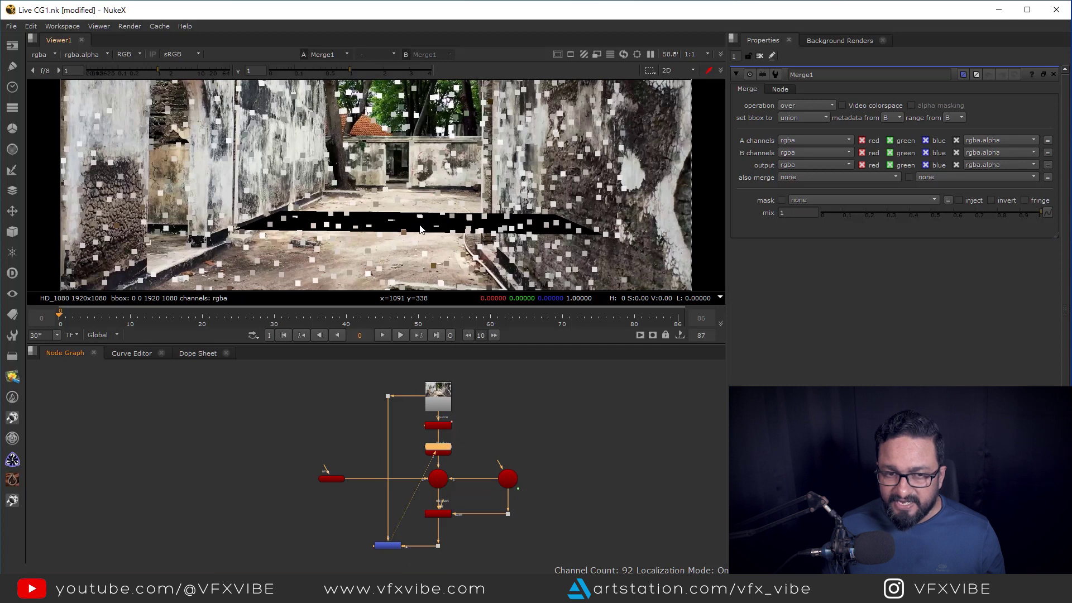
pyautogui.moveTo(447, 442); pyautogui.dragTo(325, 574)
# Set CameraTrackerPointCloud1's render mode to off, leaving only the black card.
pyautogui.click(440, 448)
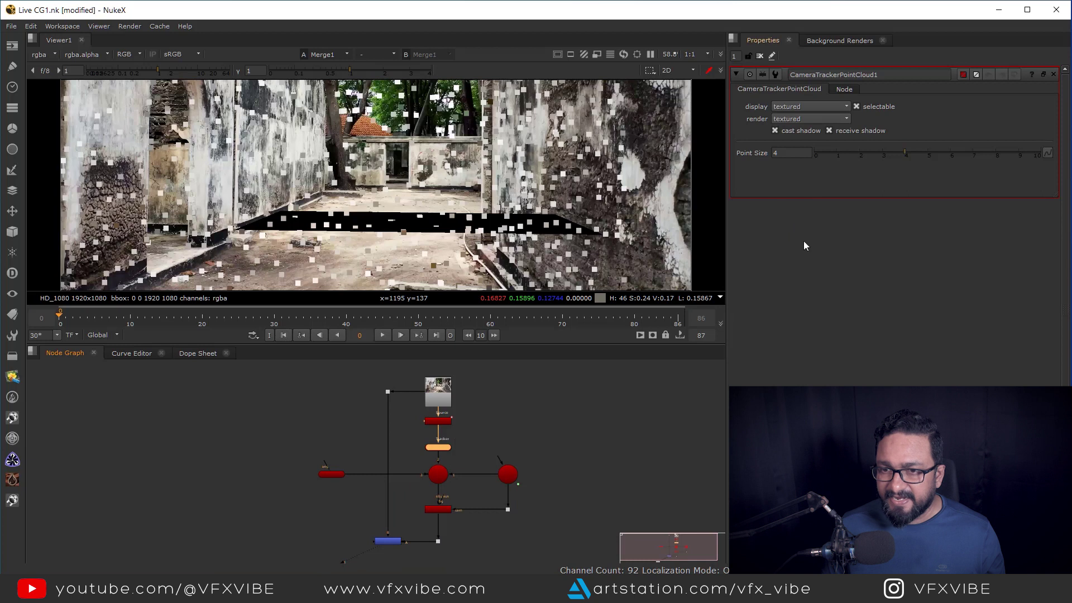
pyautogui.click(809, 119)
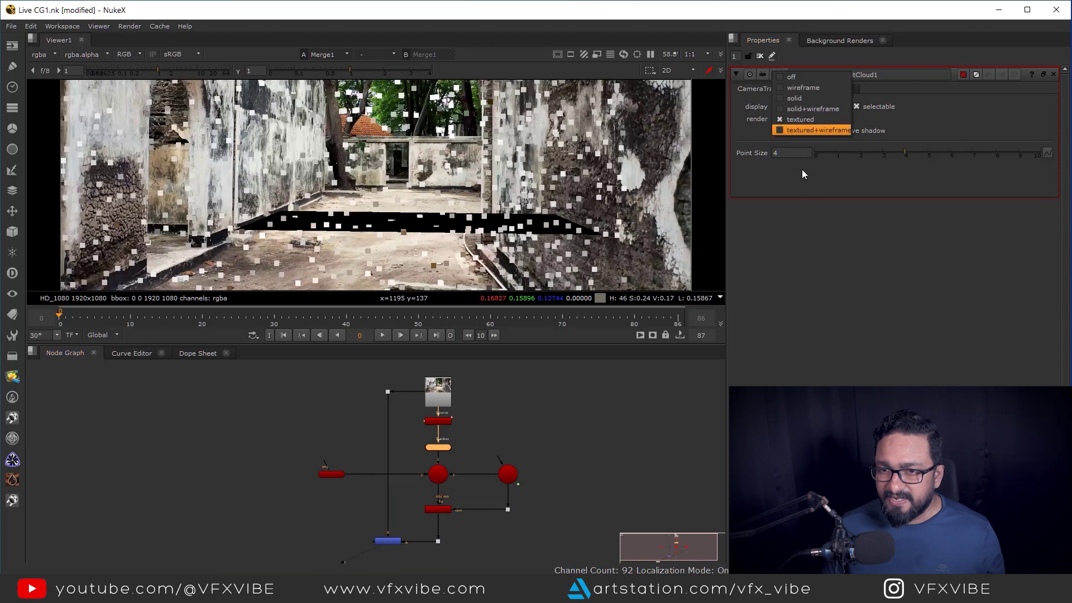
pyautogui.click(795, 77)
pyautogui.moveTo(384, 226); pyautogui.dragTo(395, 227, button='middle')
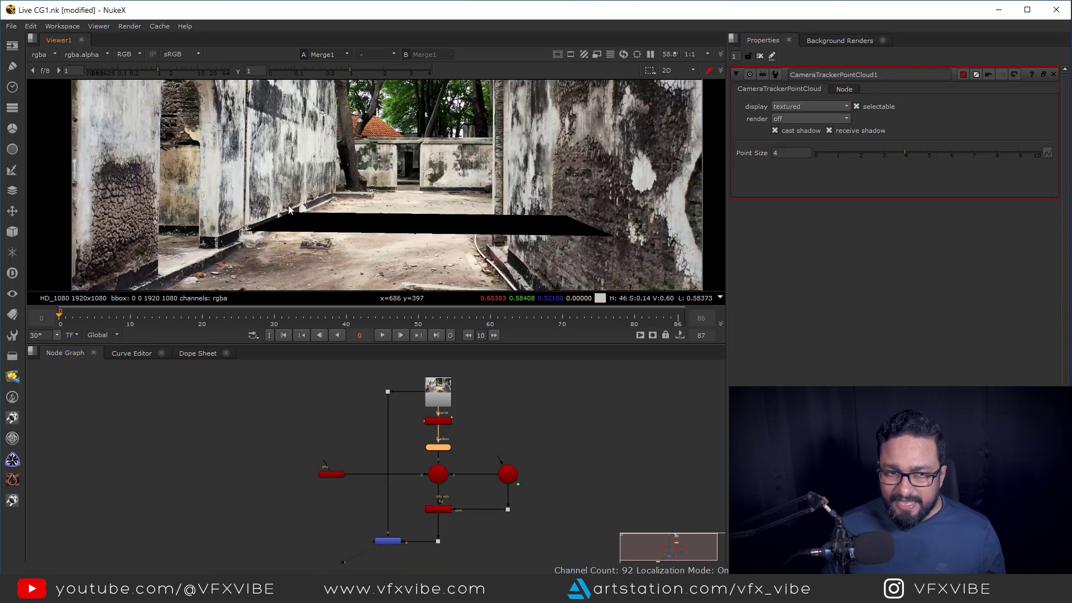
pyautogui.scroll(5, 335, 469)
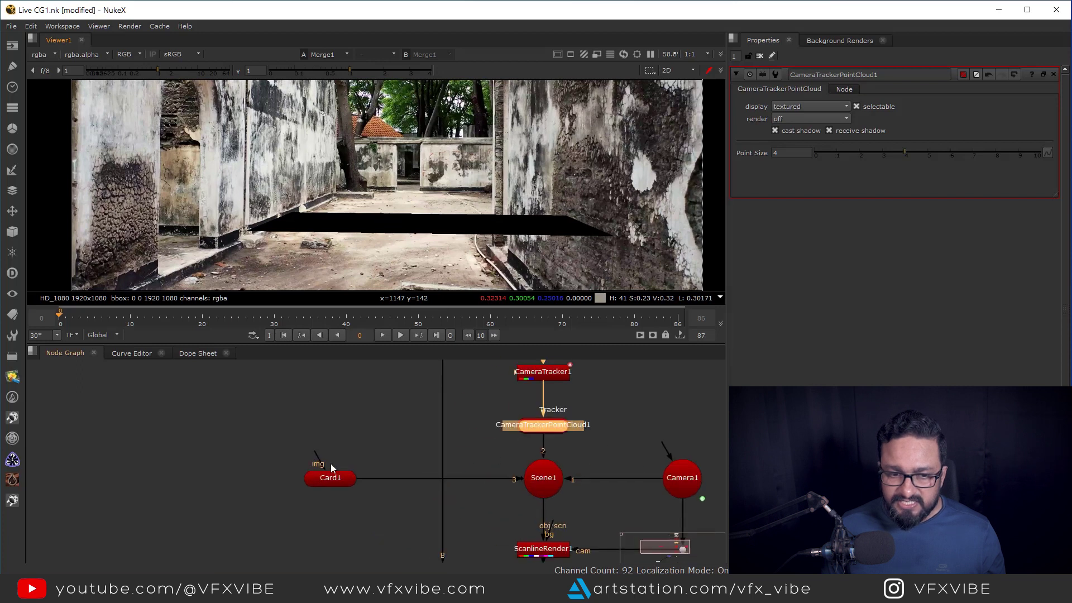
# Feed a CheckerBoard node into Card1's image input and inspect the card in 3D.
pyautogui.click(13, 45)
pyautogui.click(81, 155)
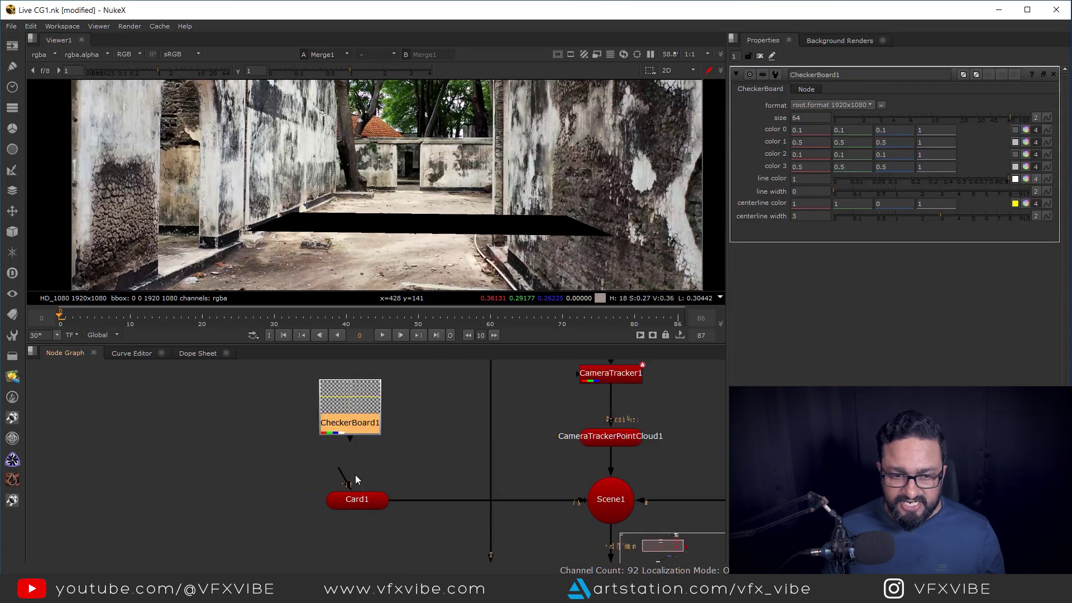
pyautogui.moveTo(346, 479); pyautogui.dragTo(358, 416)
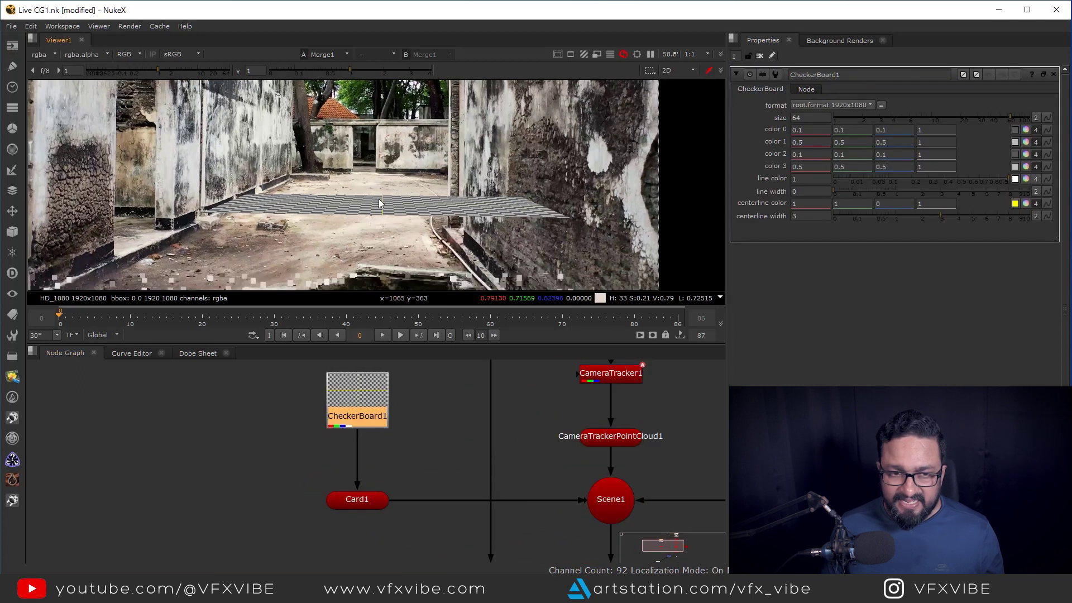
pyautogui.press('Tab')
pyautogui.keyDown('ctrl'); pyautogui.moveTo(508, 192); pyautogui.dragTo(391, 213); pyautogui.keyUp('ctrl')
pyautogui.moveTo(587, 537); pyautogui.dragTo(497, 488, button='middle')
pyautogui.scroll(-3, 539, 464)
# Scale Card1 to 0.56, position it on the floor, and bring up Merge1's mix.
pyautogui.moveTo(344, 430); pyautogui.dragTo(379, 478, button='middle')
pyautogui.doubleClick(386, 464)
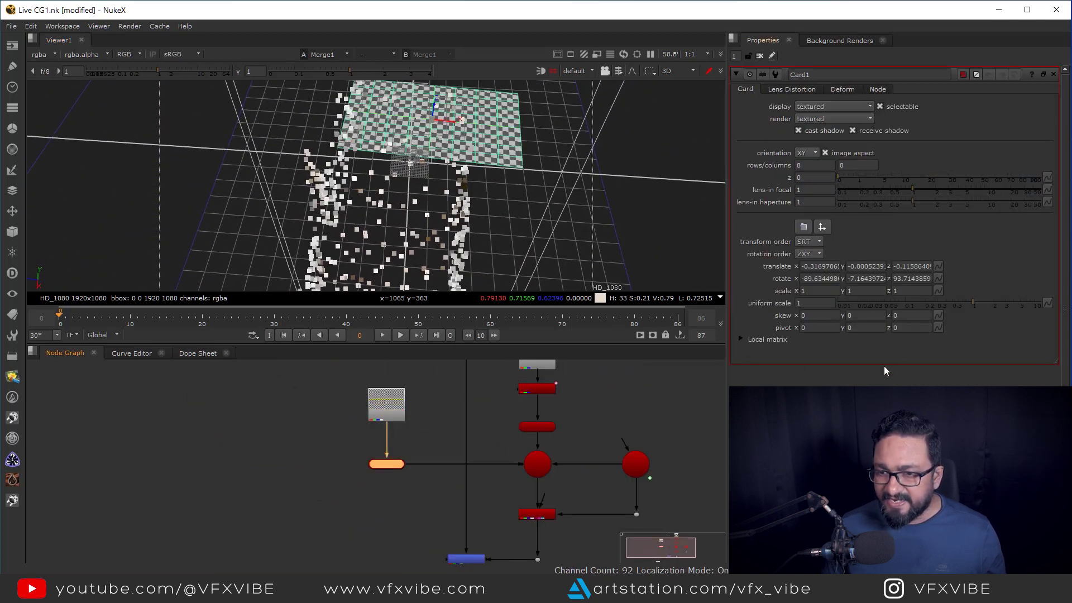
pyautogui.moveTo(971, 304)
pyautogui.mouseDown()
pyautogui.moveTo(937, 302)
pyautogui.moveTo(953, 304)
pyautogui.mouseUp()
pyautogui.moveTo(458, 124); pyautogui.dragTo(425, 123)
pyautogui.moveTo(952, 303); pyautogui.dragTo(956, 304)
pyautogui.press('Tab')
pyautogui.moveTo(390, 461); pyautogui.dragTo(371, 408, button='middle')
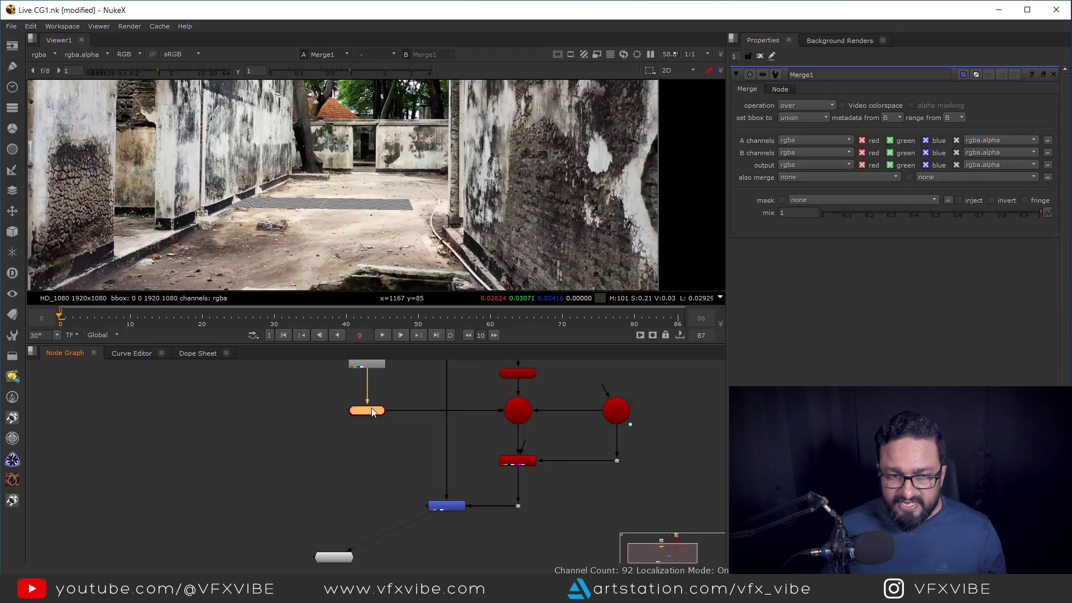
pyautogui.moveTo(363, 205); pyautogui.dragTo(385, 206)
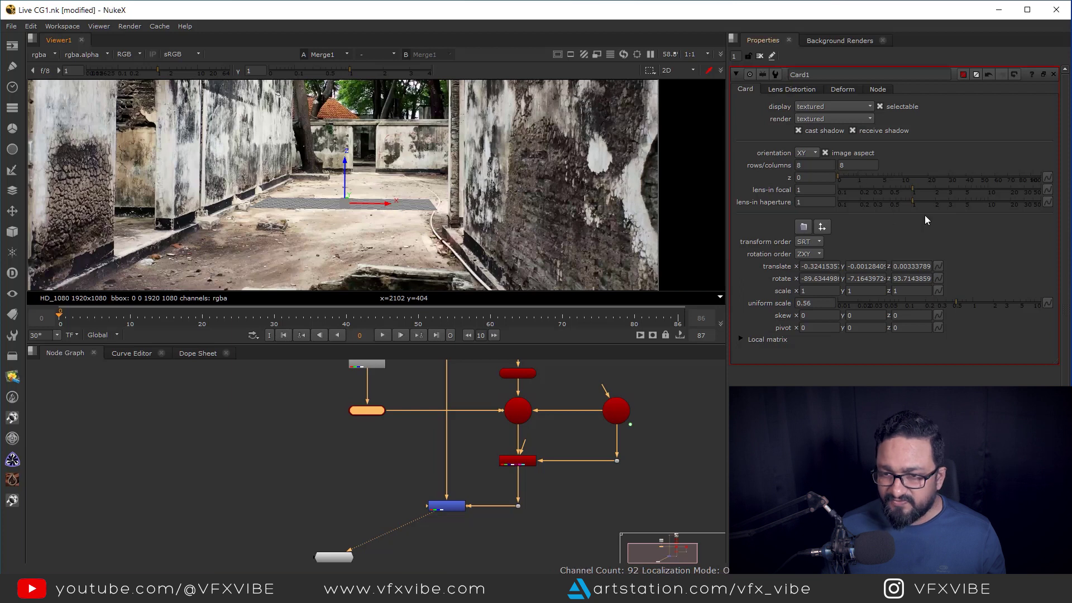
pyautogui.doubleClick(454, 504)
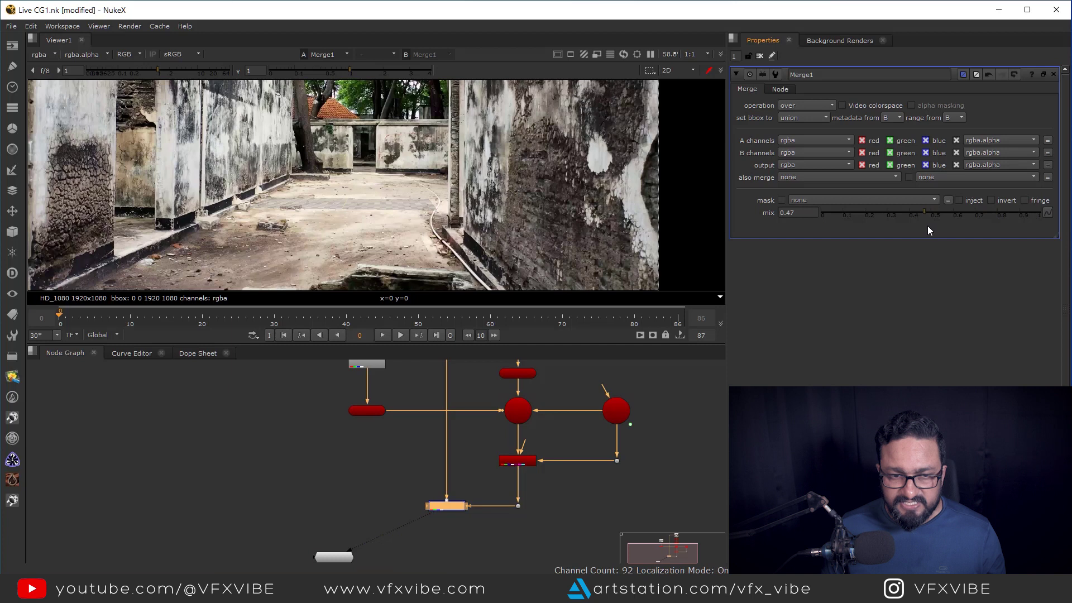
# Play the maximised composite to frame 74 to confirm the checkerboard sticks to the floor.
pyautogui.press('space')
pyautogui.scroll(2, 614, 313)
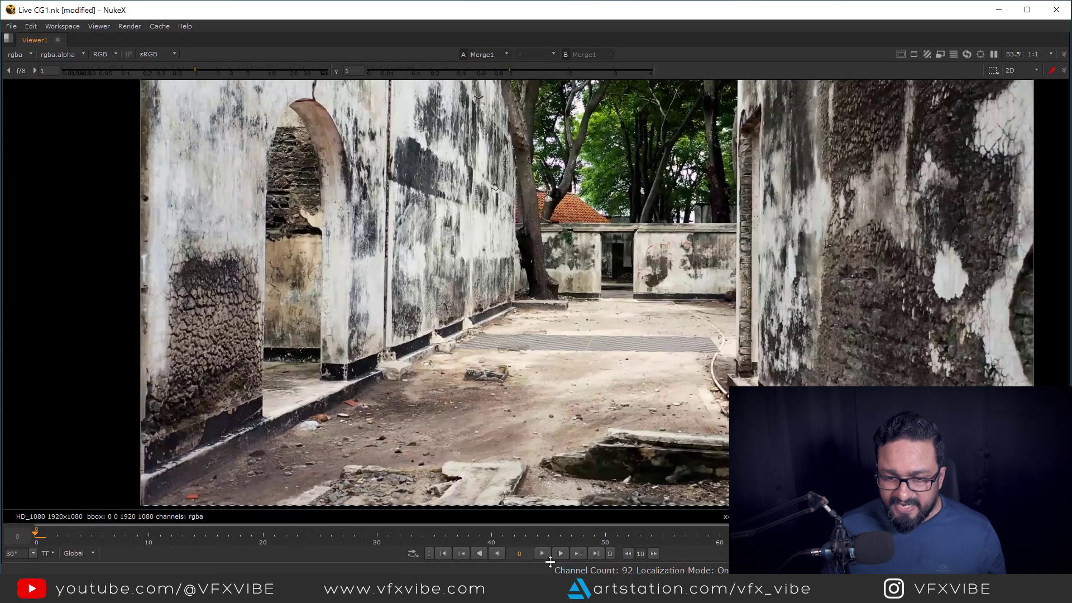
pyautogui.click(542, 554)
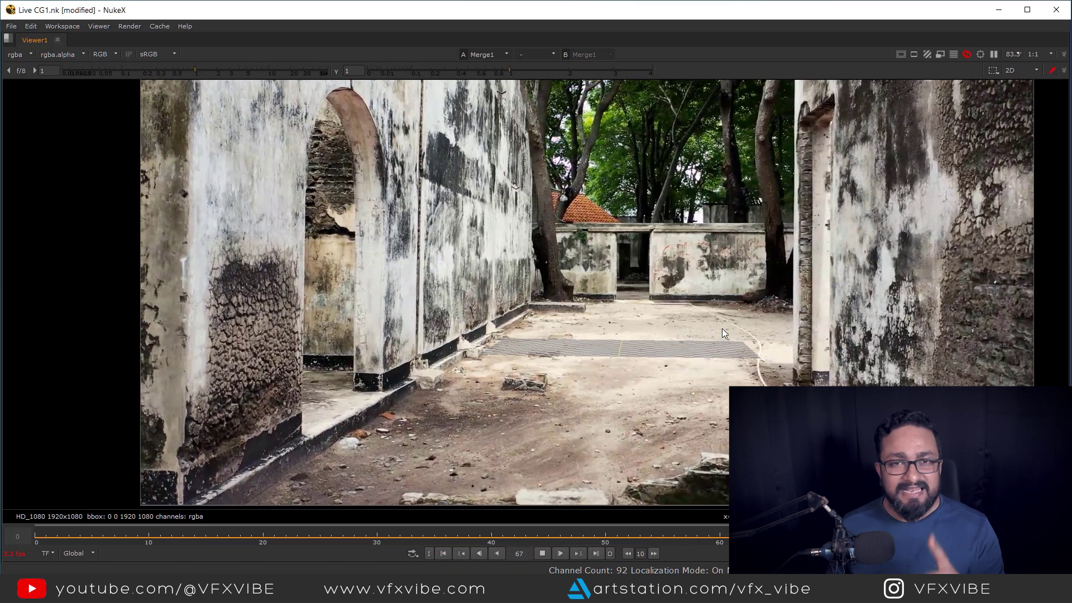
pyautogui.click(545, 554)
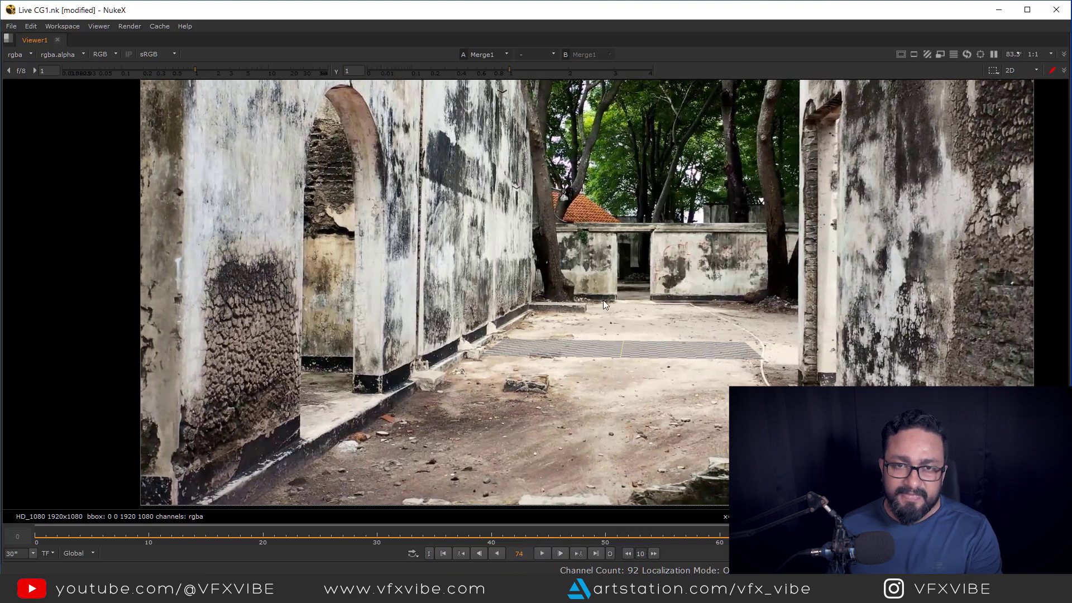
pyautogui.press('space')
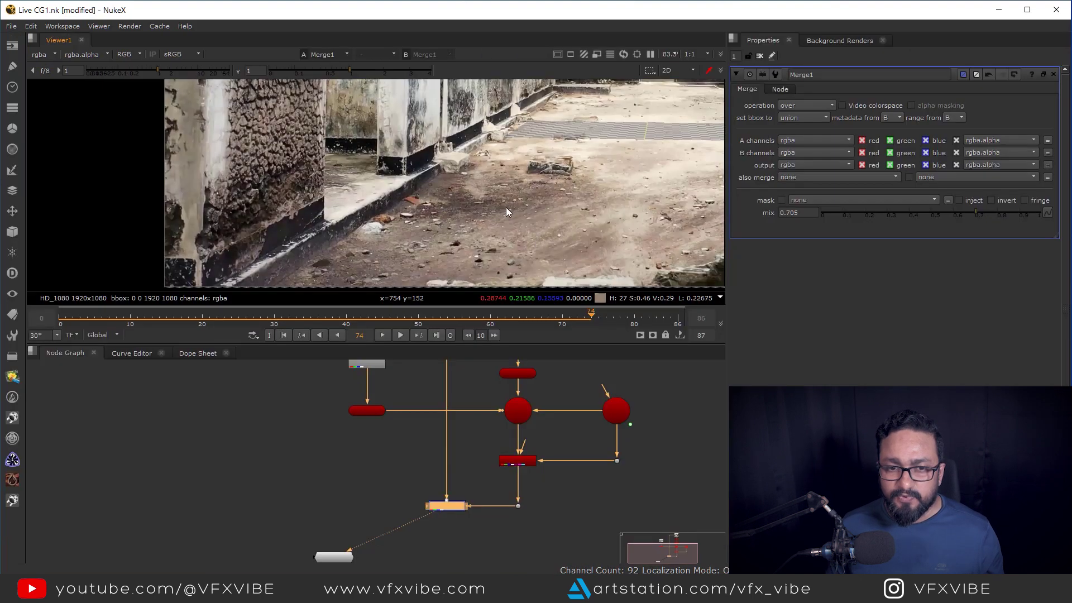
# Add a WriteGeo node fed by Scene1 and view its output in 3D.
pyautogui.press('f')
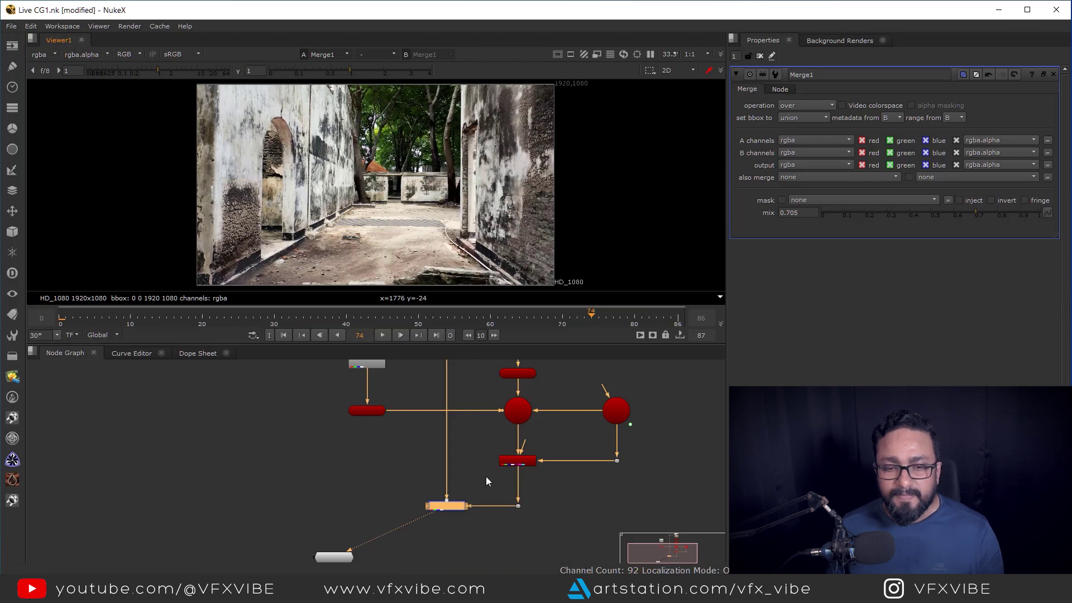
pyautogui.moveTo(413, 456); pyautogui.dragTo(418, 476, button='middle')
pyautogui.click(401, 466)
pyautogui.press('Tab')
pyautogui.write('write')
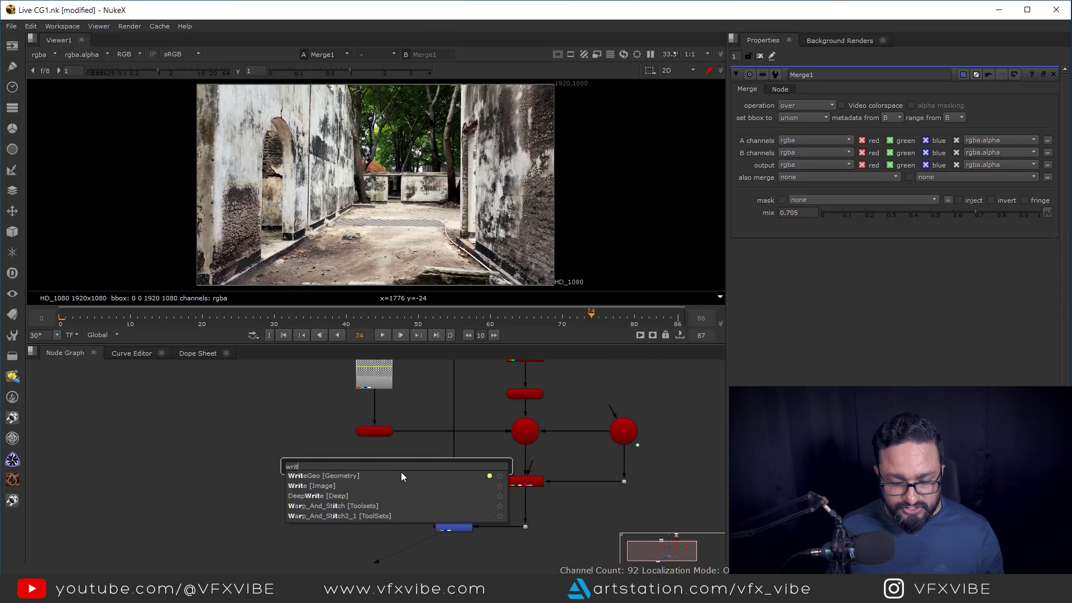
pyautogui.press('Return')
pyautogui.moveTo(522, 435); pyautogui.dragTo(534, 427)
pyautogui.scroll(3, 534, 427)
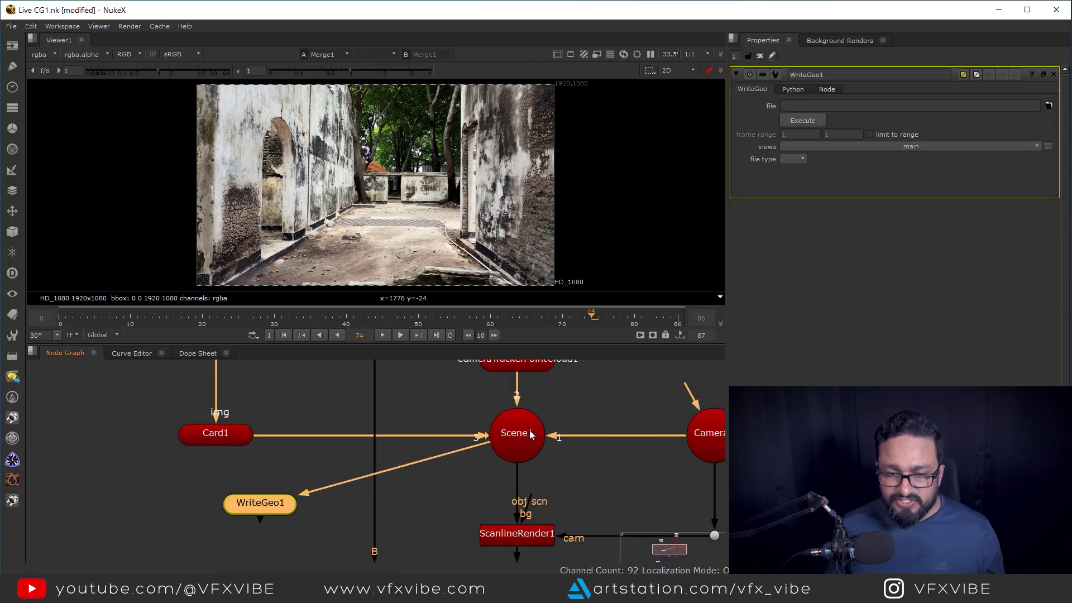
pyautogui.moveTo(266, 507); pyautogui.dragTo(271, 507)
pyautogui.press('1')
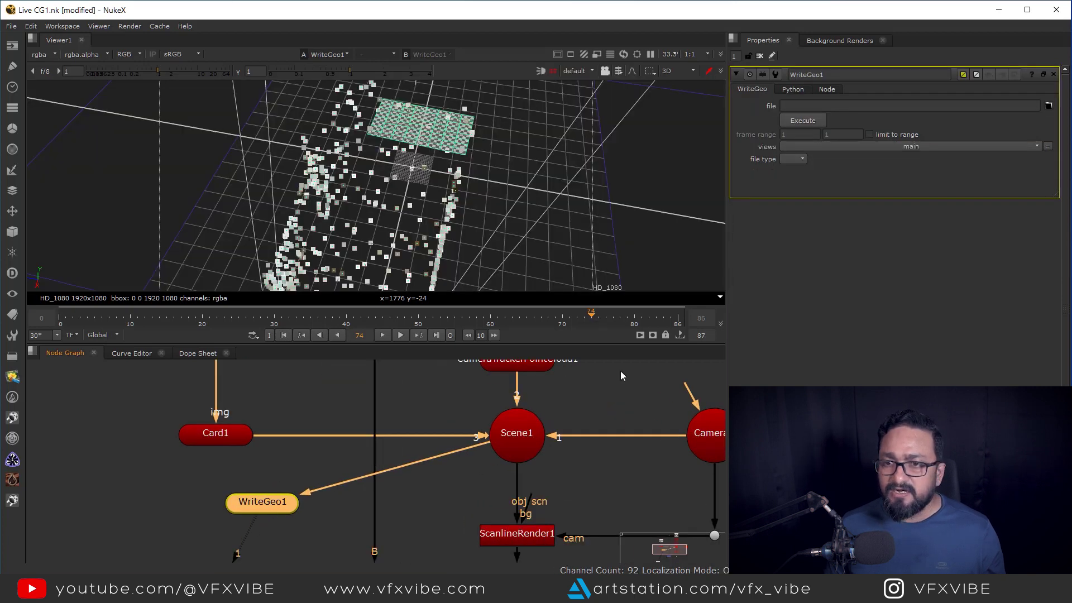
# Set WriteGeo1 to FBX without lights, target Cam Export/Scene.fbx, and execute over the global range.
pyautogui.click(786, 160)
pyautogui.click(802, 181)
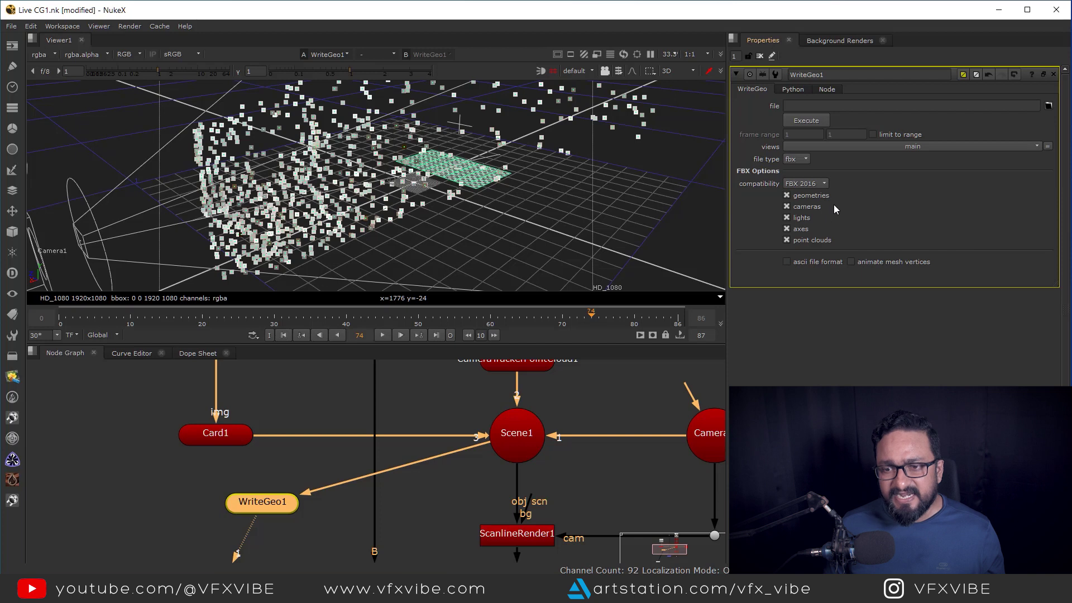
pyautogui.click(802, 218)
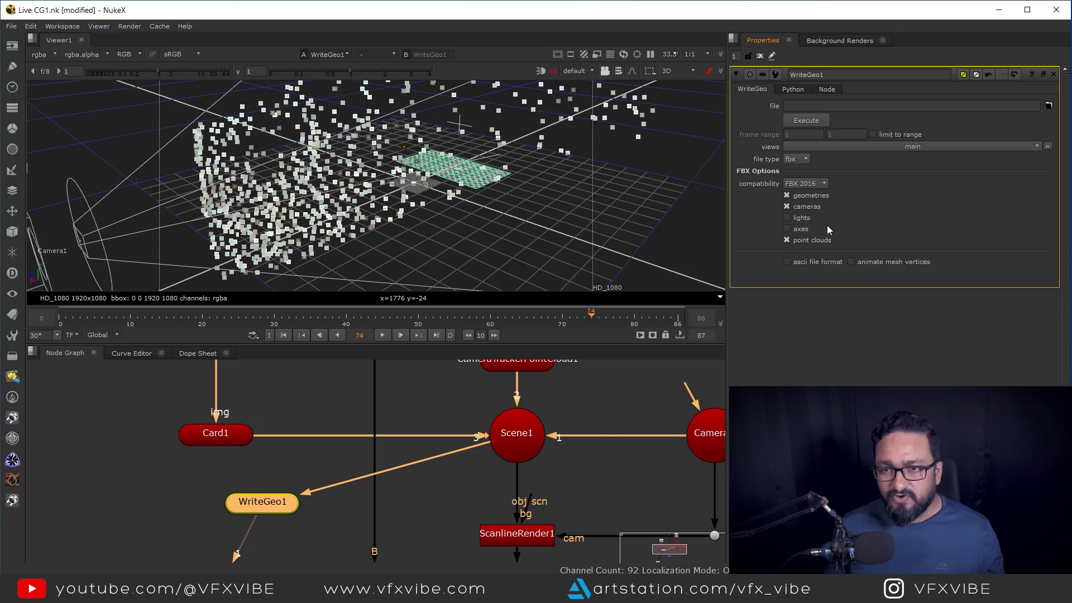
pyautogui.click(1049, 106)
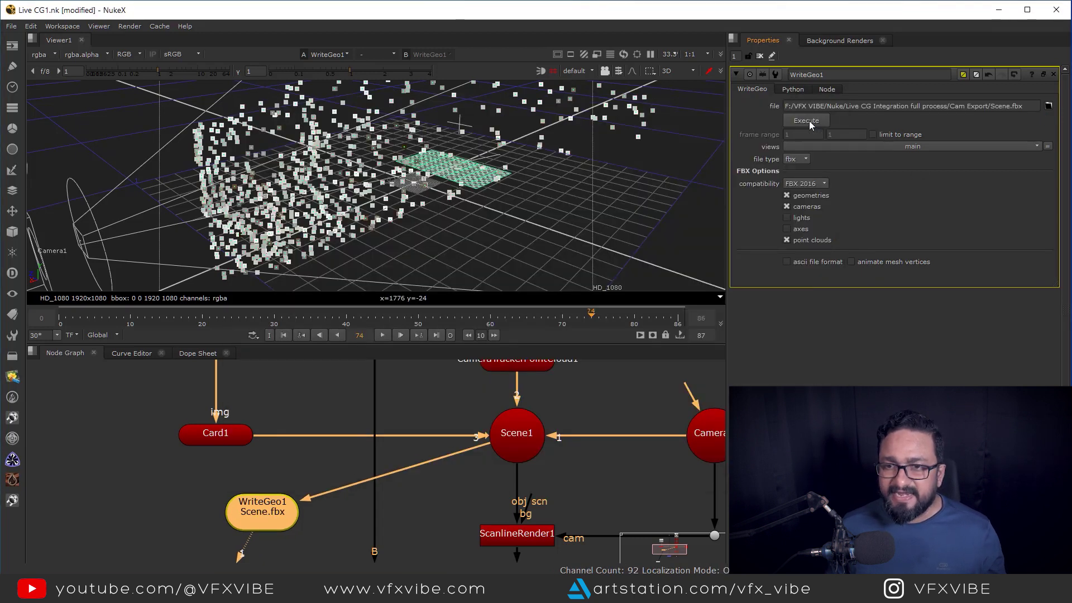
pyautogui.click(807, 120)
pyautogui.click(527, 268)
pyautogui.moveTo(551, 244); pyautogui.dragTo(519, 234)
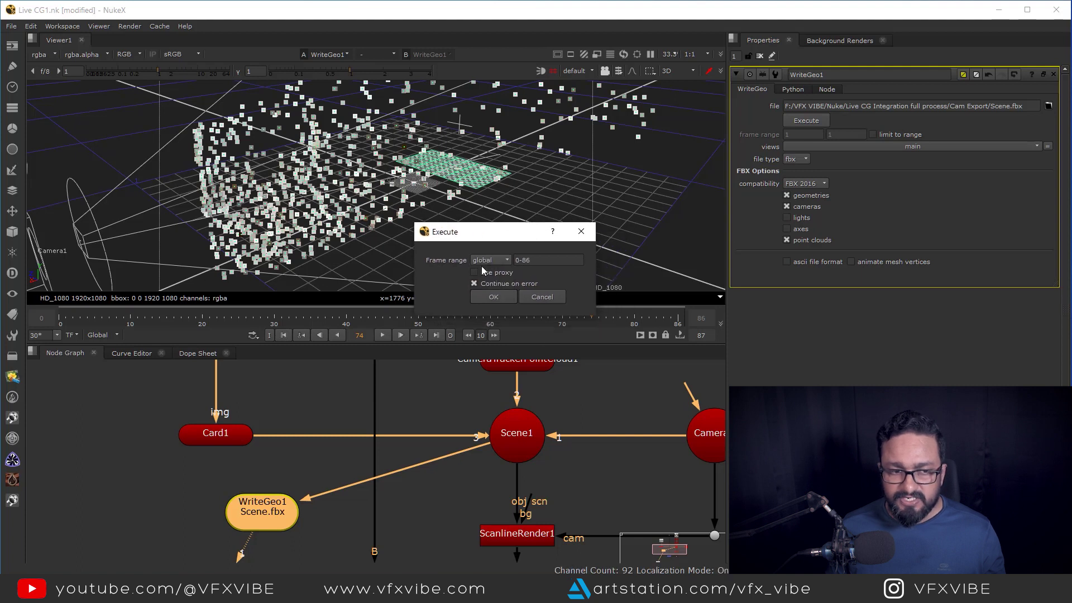
# Confirm the export, then drag Scene.fbx into the Maya viewport and frame it.
pyautogui.click(502, 298)
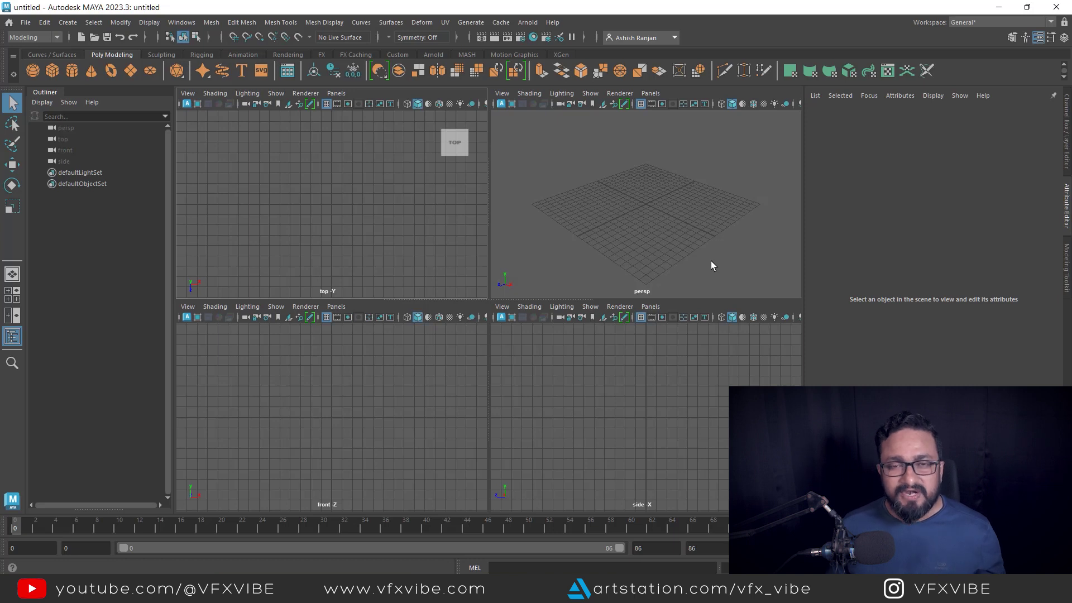
pyautogui.moveTo(1010, 263); pyautogui.dragTo(661, 335)
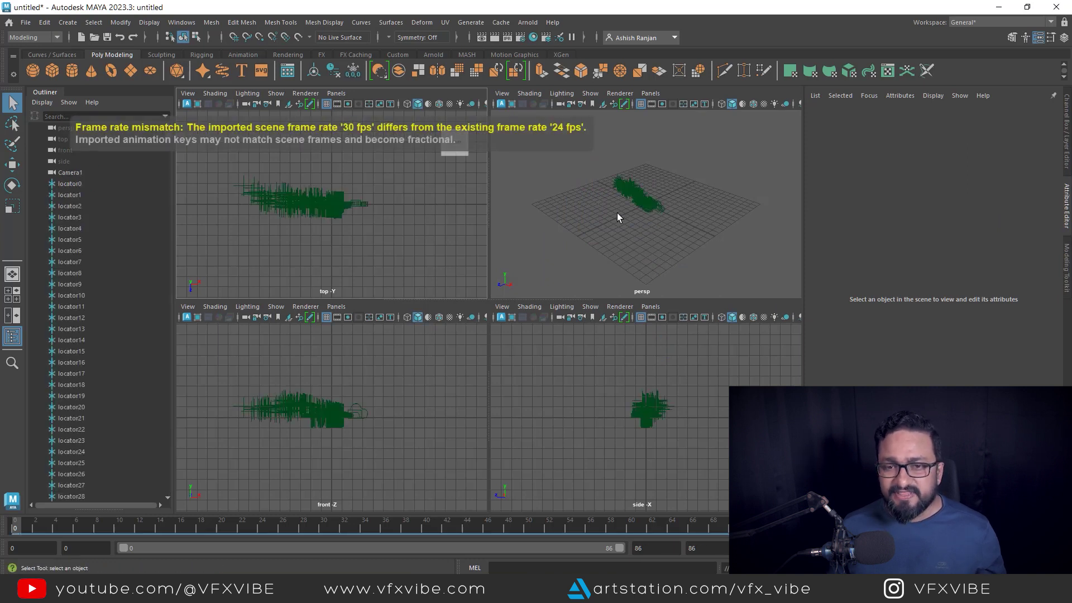
pyautogui.press('a')
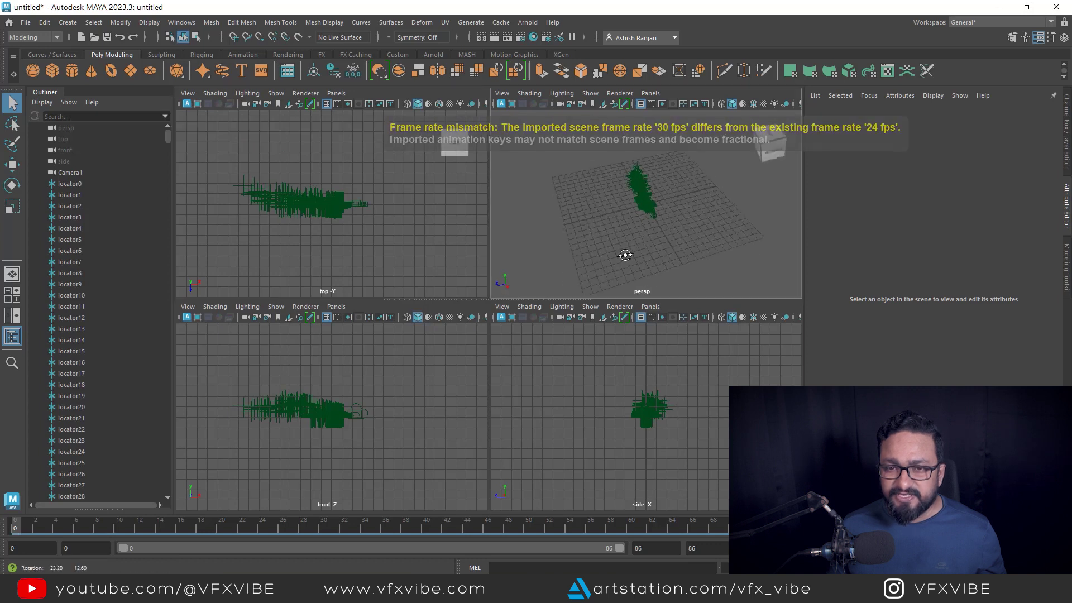
# Look through the imported Camera1 in a single maximized panel.
pyautogui.click(649, 98)
pyautogui.moveTo(687, 104)
pyautogui.click(824, 104)
pyautogui.press('space')
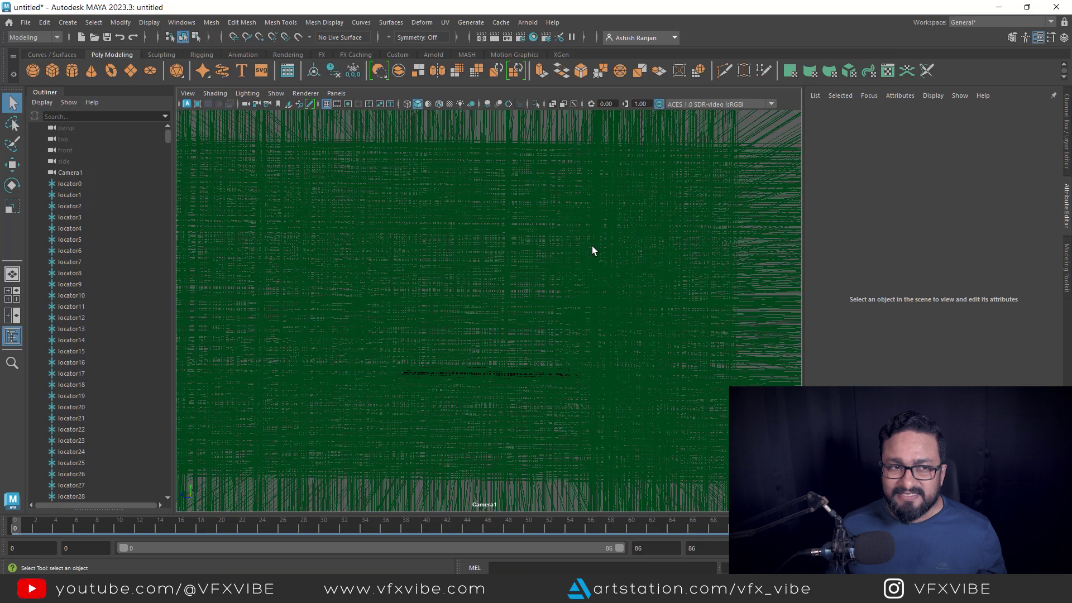
# Select locator0 through locator887 in the Outliner and scale them down to small crosses.
pyautogui.click(71, 183)
pyautogui.scroll(-15, 105, 416)
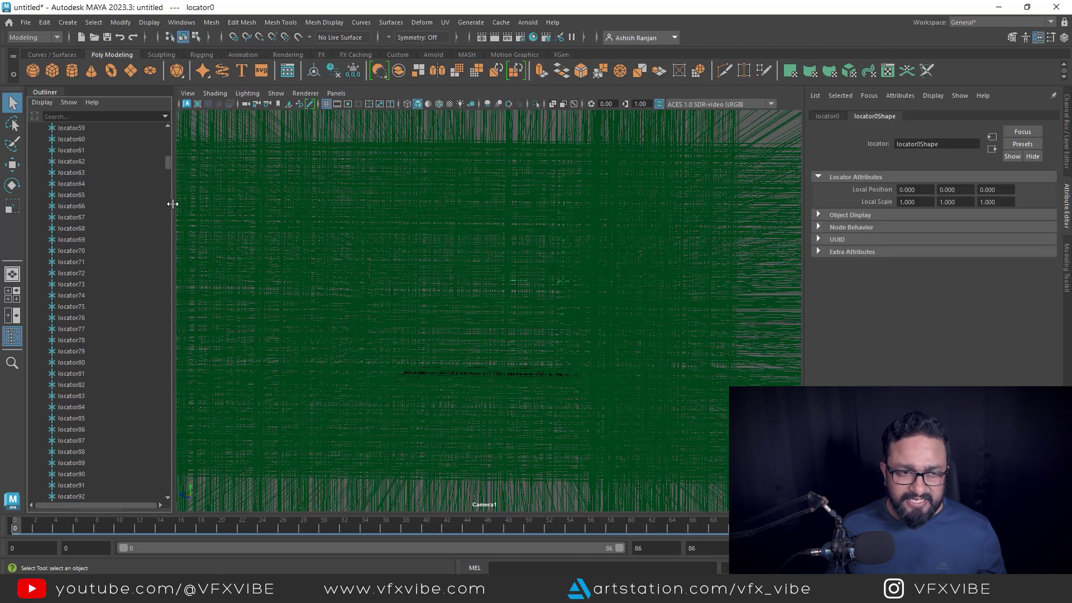
pyautogui.moveTo(169, 166); pyautogui.dragTo(170, 487)
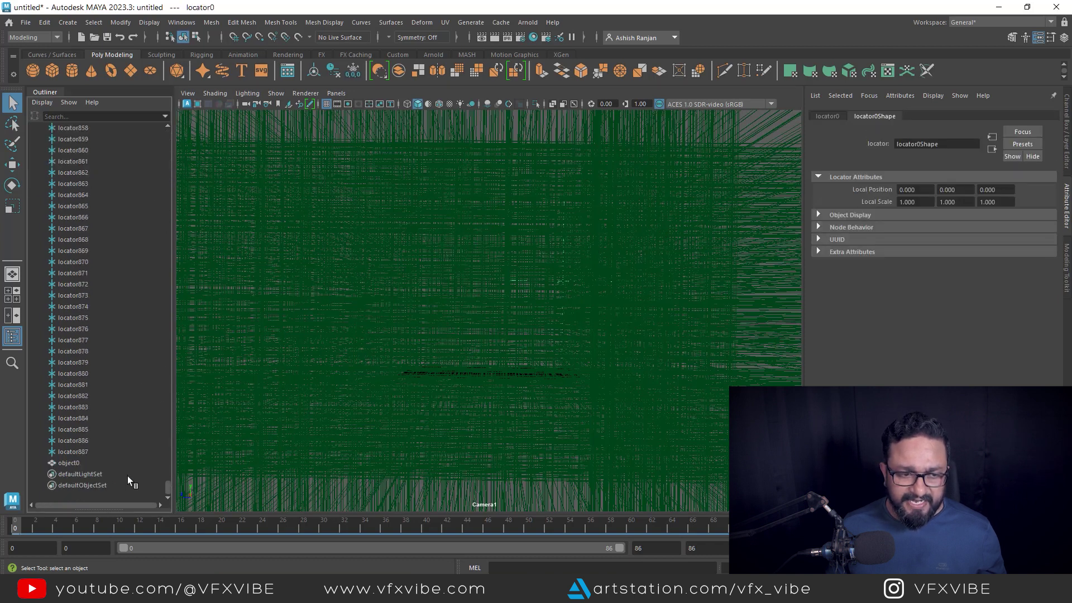
pyautogui.keyDown('shift'); pyautogui.click(72, 452); pyautogui.keyUp('shift')
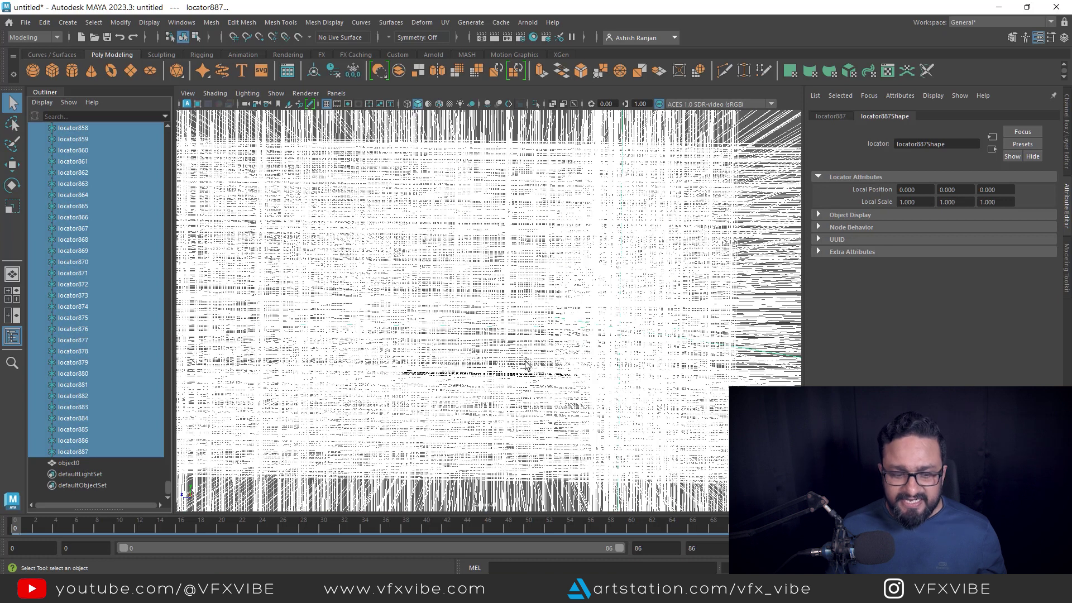
pyautogui.press('r')
pyautogui.moveTo(615, 330); pyautogui.dragTo(246, 416)
pyautogui.moveTo(620, 328); pyautogui.dragTo(341, 384)
pyautogui.moveTo(620, 328); pyautogui.dragTo(458, 378)
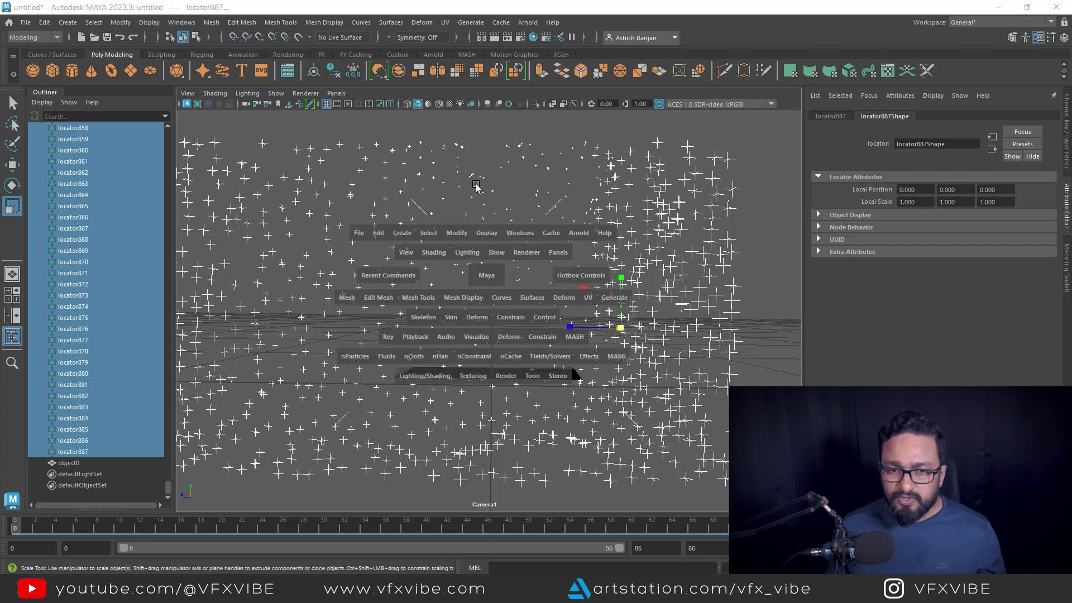
# Orbit the view and select Camera1 to inspect the camera and point cloud.
pyautogui.keyDown('alt'); pyautogui.moveTo(517, 374); pyautogui.dragTo(351, 373); pyautogui.keyUp('alt')
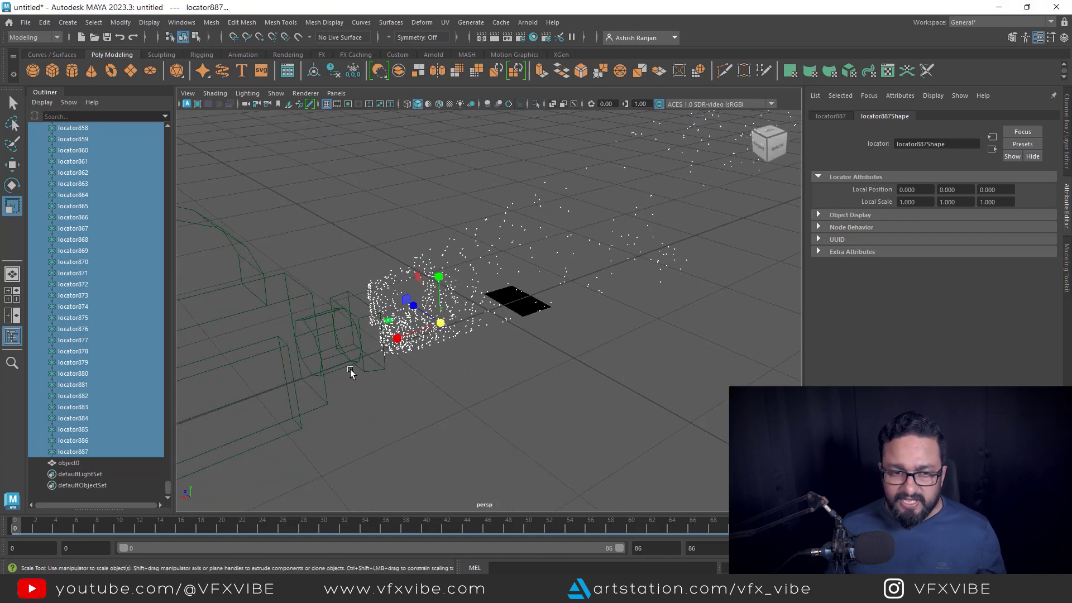
pyautogui.click(314, 322)
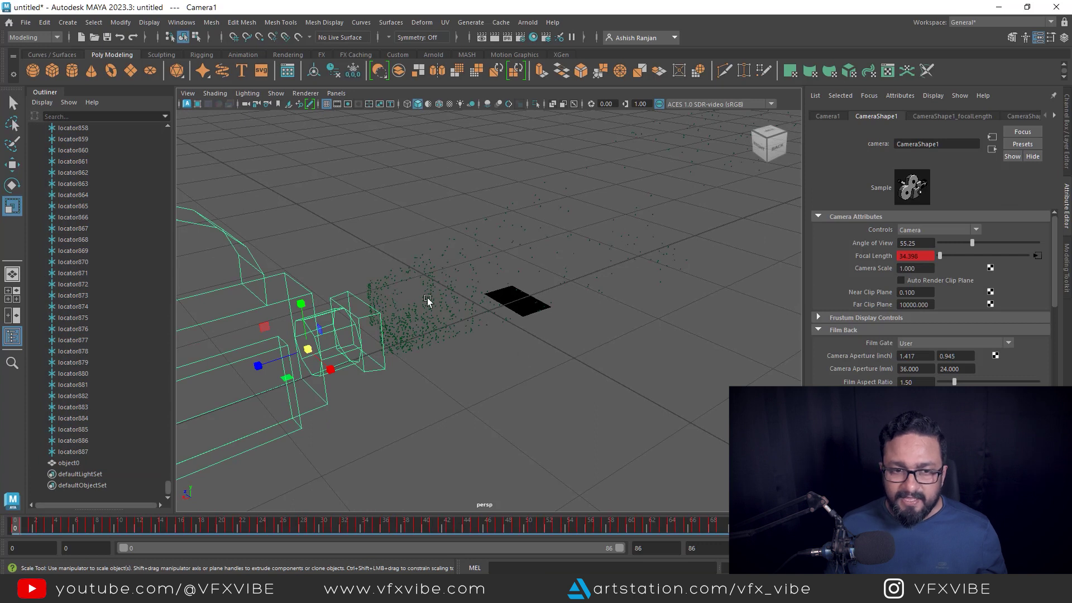
pyautogui.moveTo(527, 383)
pyautogui.keyDown('alt'); pyautogui.mouseDown()
pyautogui.moveTo(555, 388)
pyautogui.moveTo(491, 389)
pyautogui.moveTo(555, 378)
pyautogui.moveTo(555, 407)
pyautogui.moveTo(491, 394)
pyautogui.moveTo(545, 421)
pyautogui.moveTo(529, 388)
pyautogui.mouseUp(); pyautogui.keyUp('alt')
# Look through Camera1 and import CameraTrack_0000.png as its image plane.
pyautogui.click(335, 93)
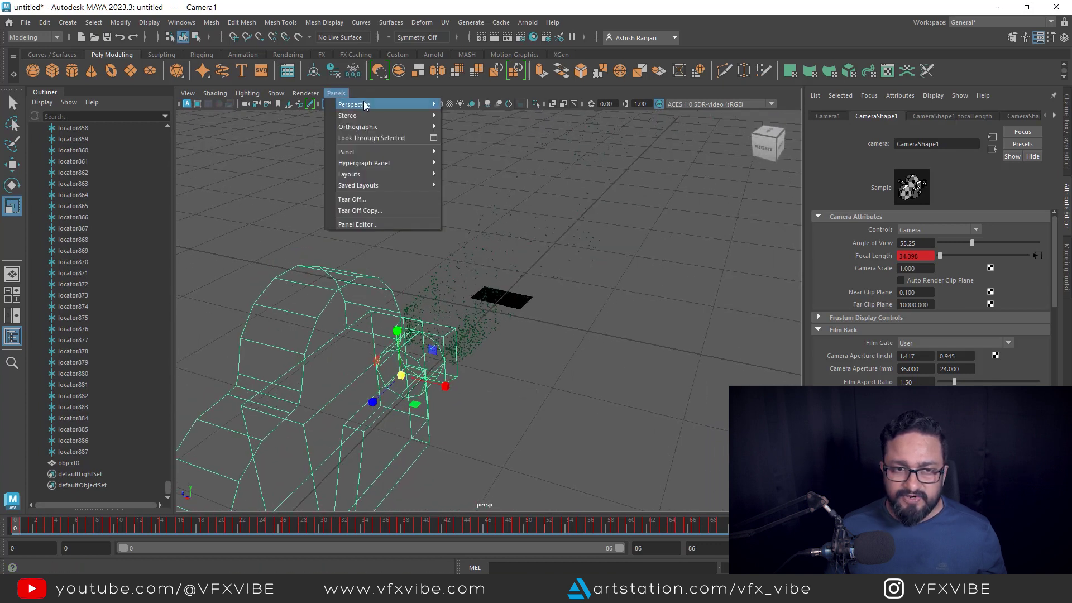
pyautogui.moveTo(425, 105)
pyautogui.click(467, 106)
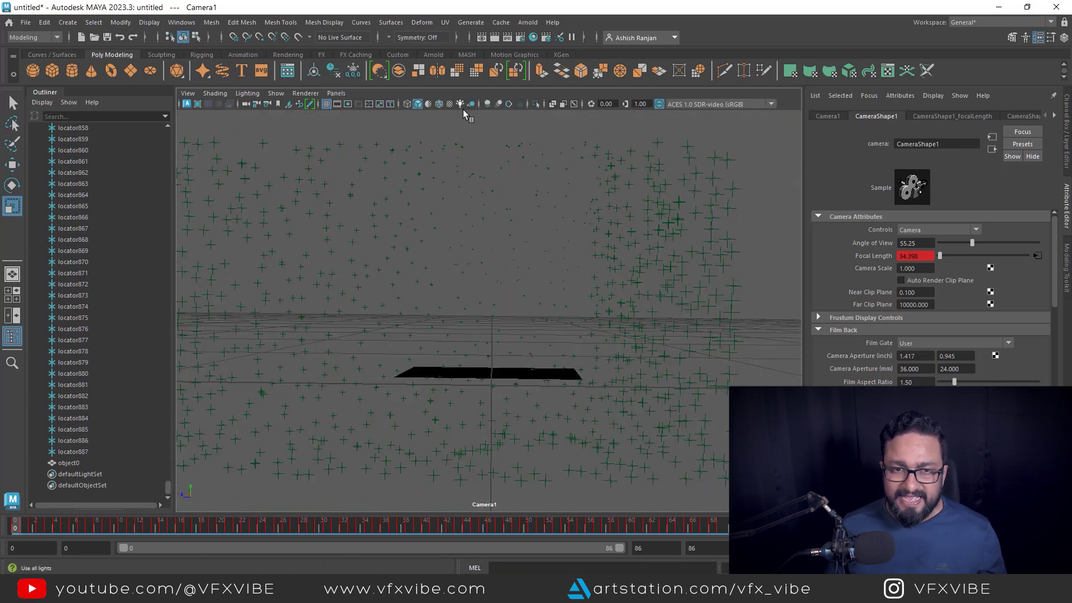
pyautogui.click(197, 105)
pyautogui.click(197, 106)
pyautogui.click(188, 93)
pyautogui.moveTo(256, 345)
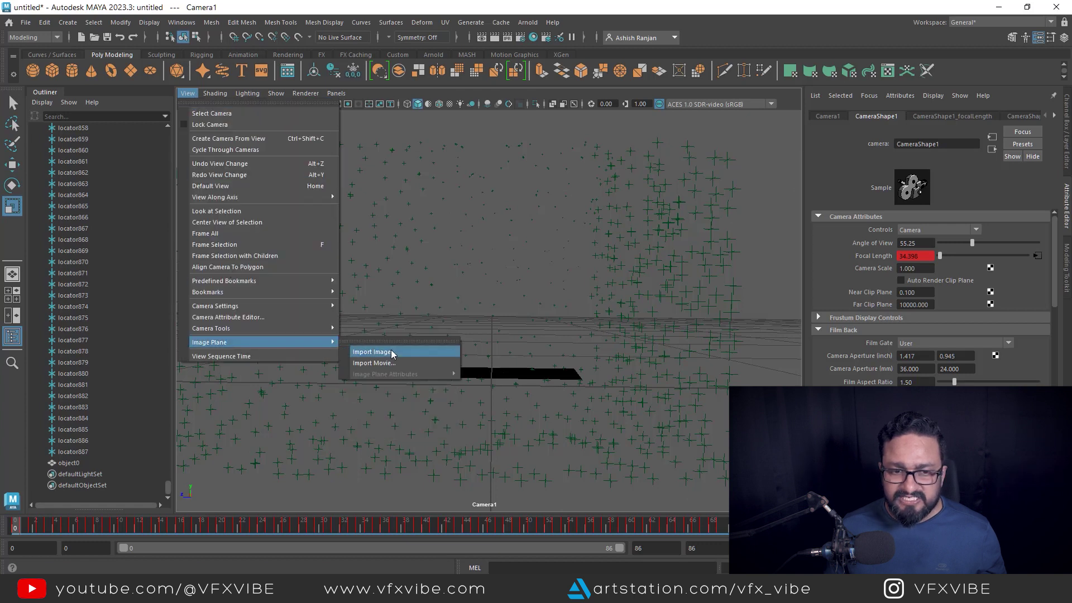
pyautogui.click(373, 351)
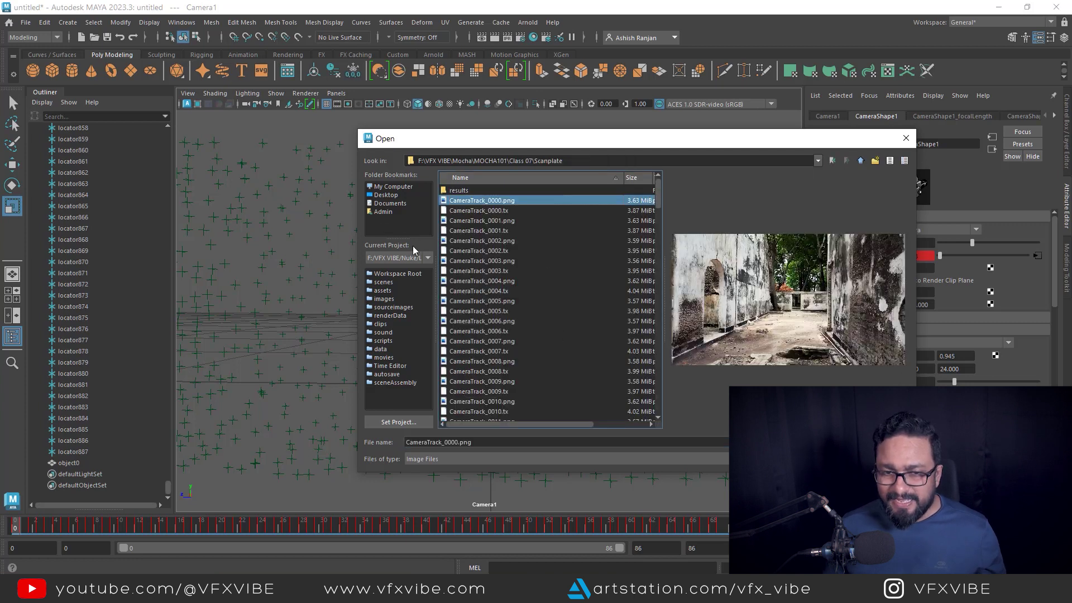
pyautogui.press('Return')
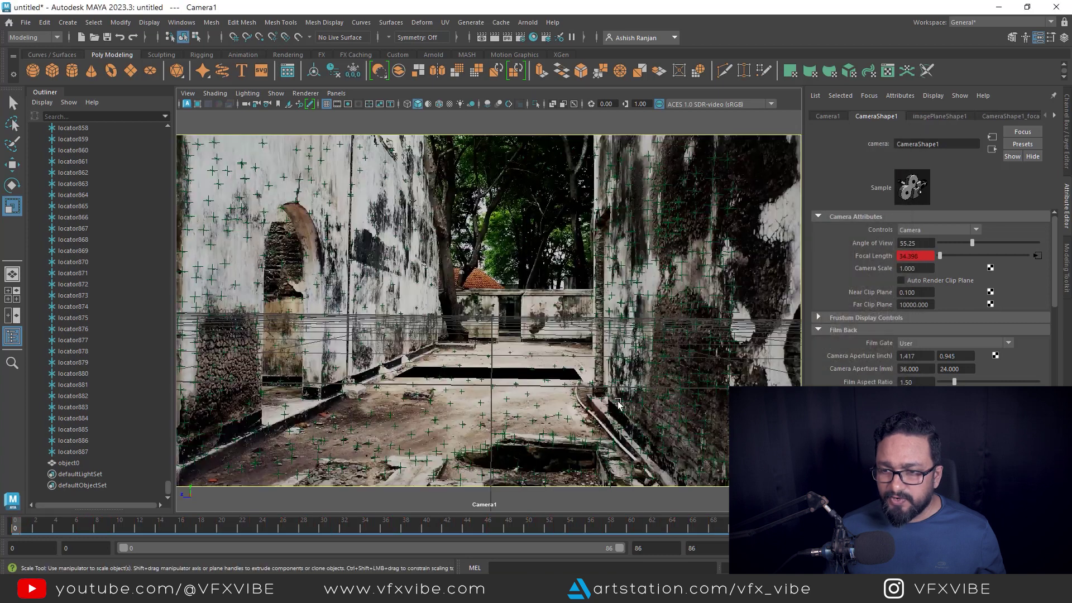
# Enable Use Image Sequence, checking frames 61 and 9, then switch to the perspective view.
pyautogui.moveTo(232, 520); pyautogui.dragTo(642, 534)
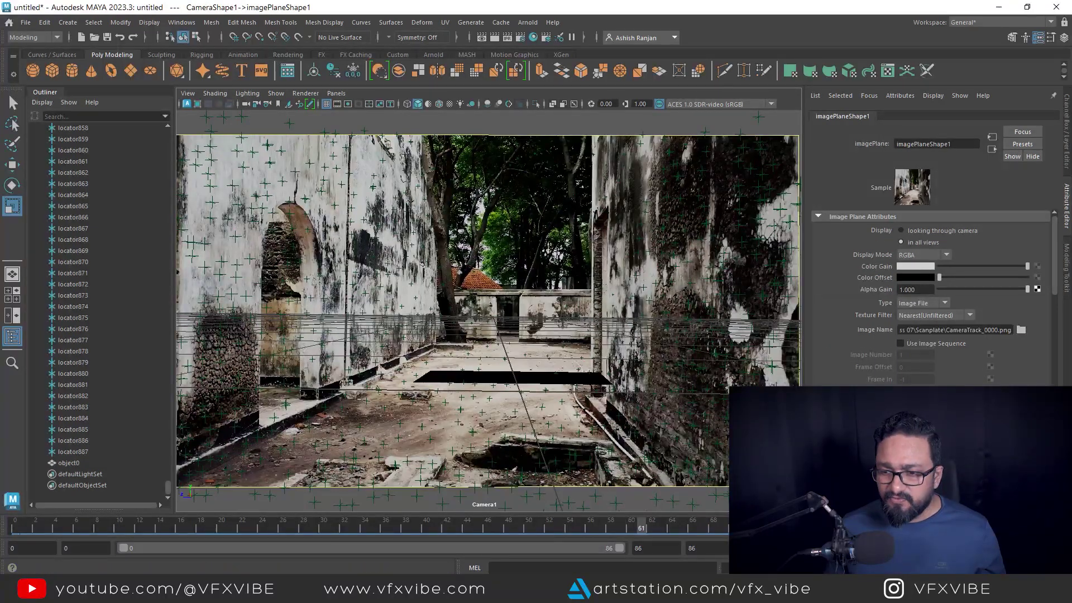
pyautogui.hotkey('alt', 'shift', 'v')
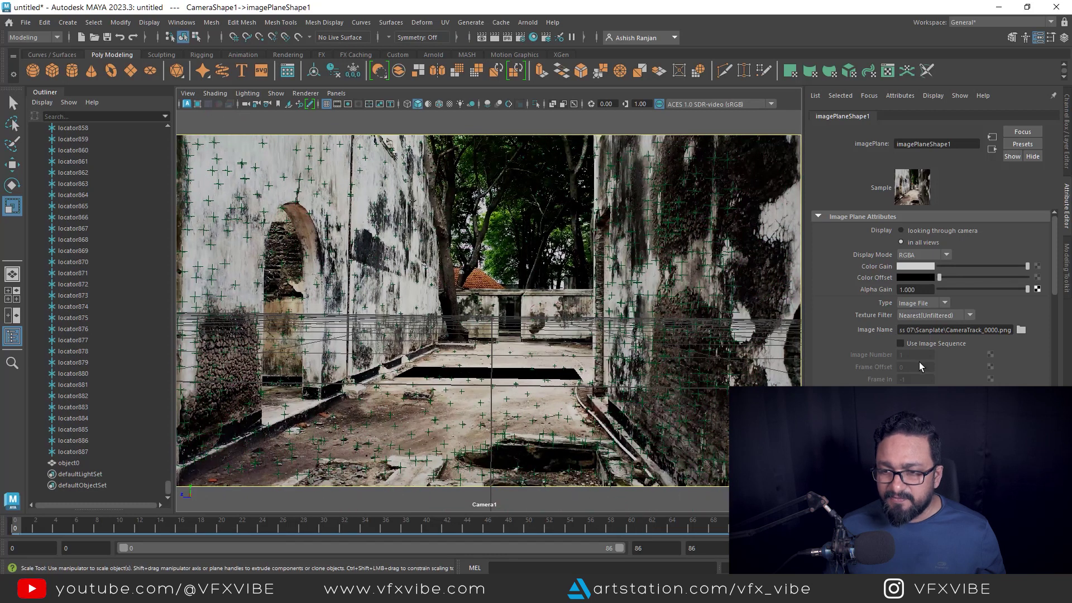
pyautogui.click(902, 344)
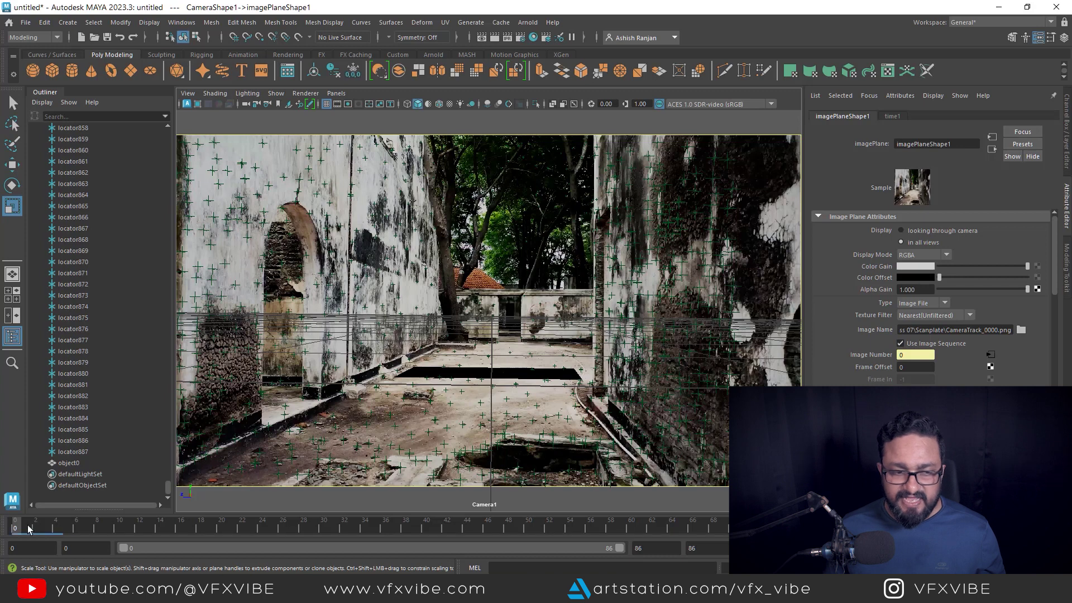
pyautogui.moveTo(29, 530)
pyautogui.mouseDown()
pyautogui.moveTo(514, 537)
pyautogui.moveTo(112, 519)
pyautogui.moveTo(161, 529)
pyautogui.mouseUp()
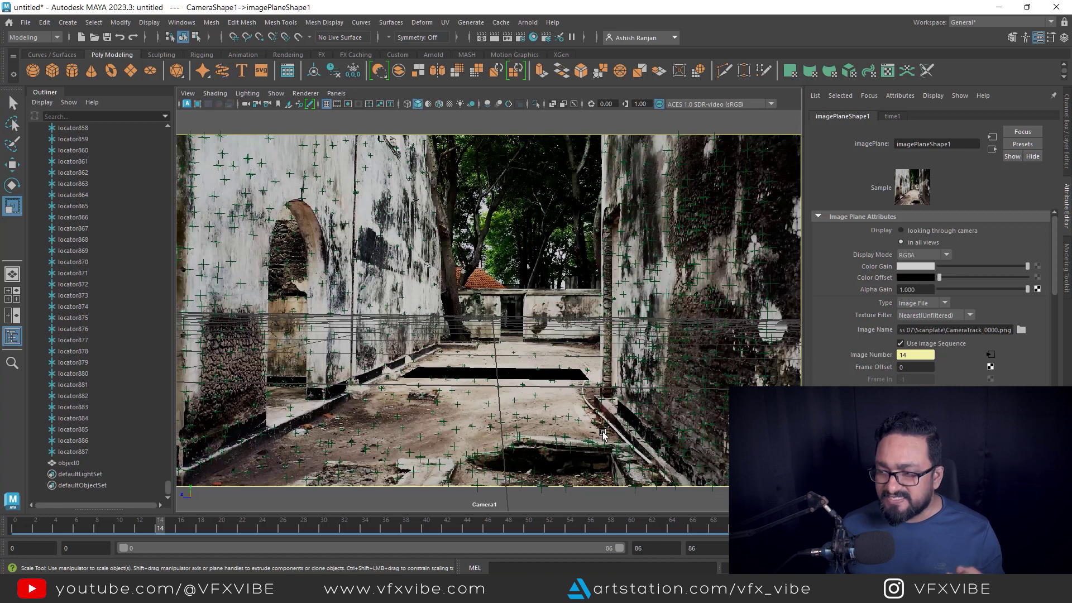
pyautogui.press('space')
pyautogui.moveTo(446, 332); pyautogui.dragTo(299, 175)
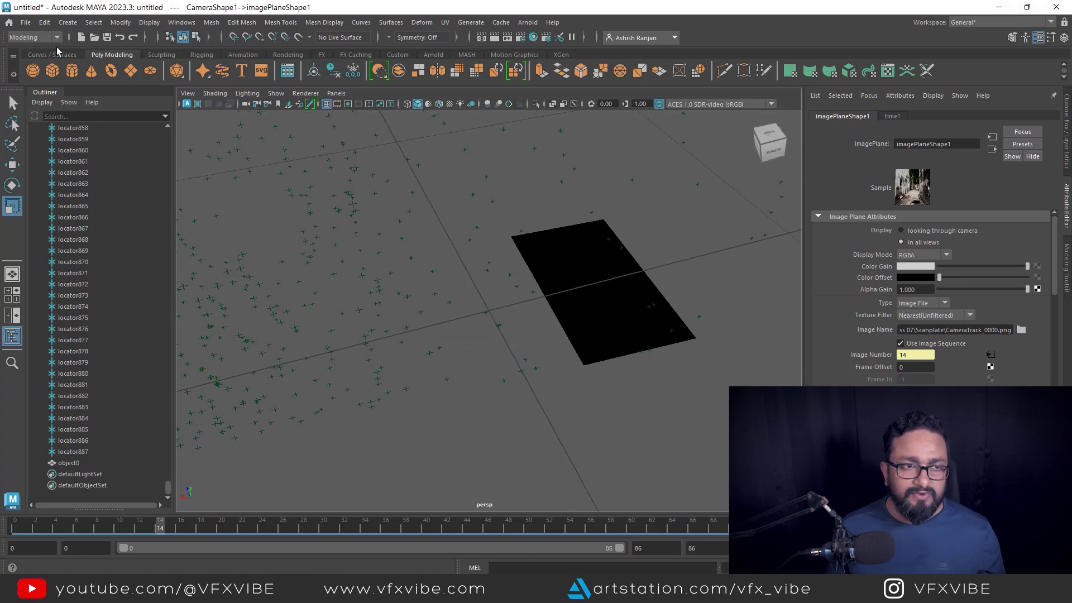
# Create a polygon cube, scale it to 0.12 and move it onto the plane.
pyautogui.click(35, 40)
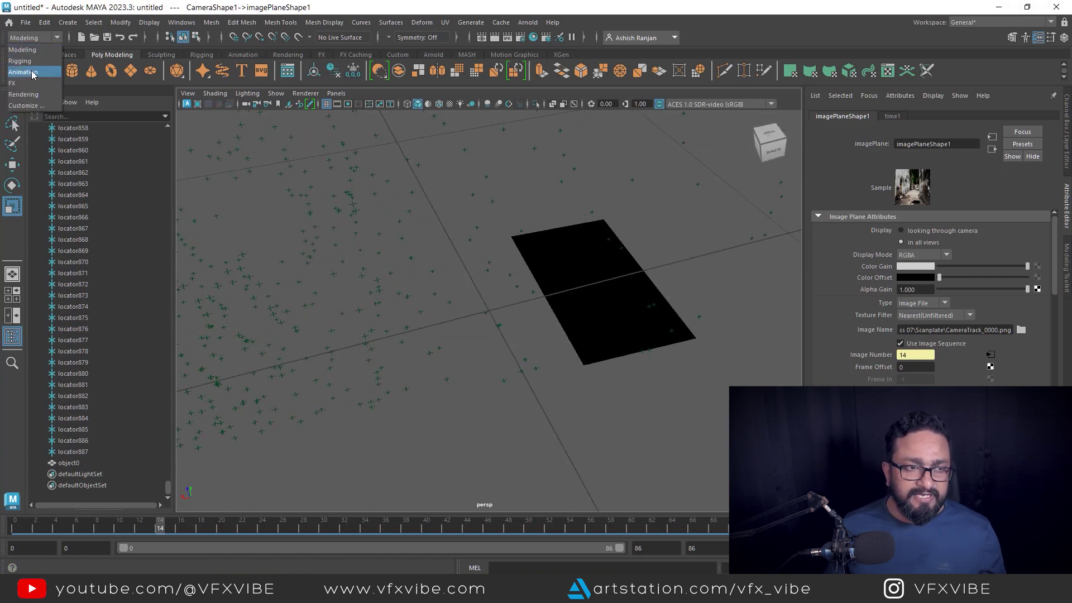
pyautogui.click(22, 50)
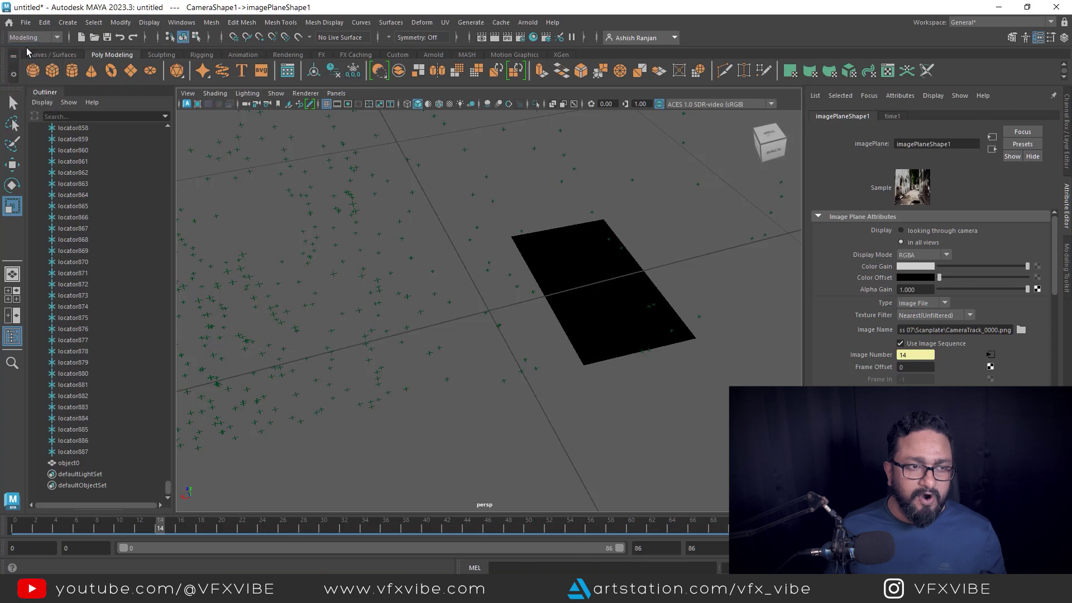
pyautogui.click(52, 71)
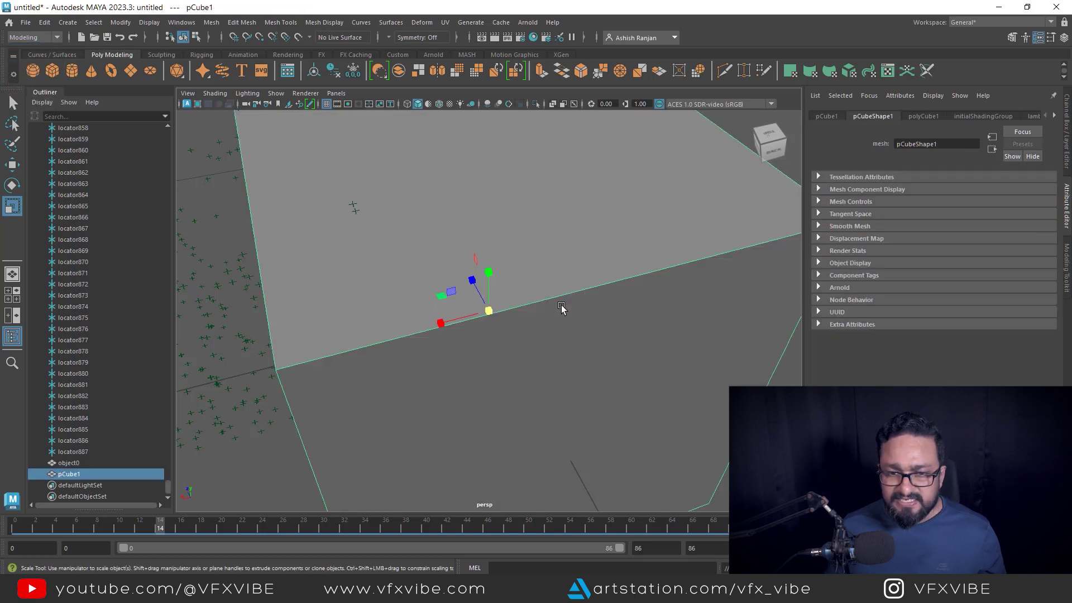
pyautogui.moveTo(492, 285); pyautogui.dragTo(375, 349)
pyautogui.press('w')
pyautogui.keyDown('alt'); pyautogui.moveTo(478, 354); pyautogui.dragTo(697, 202); pyautogui.keyUp('alt')
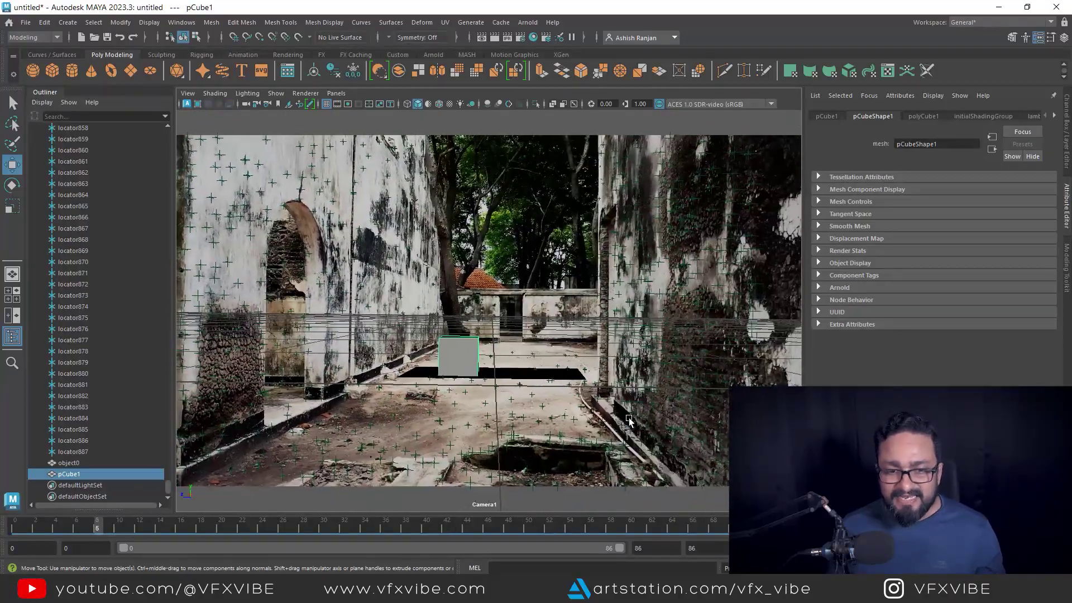
# Step through frames 9, 2 and 1 to confirm the cube stays locked to the footage.
pyautogui.click(41, 534)
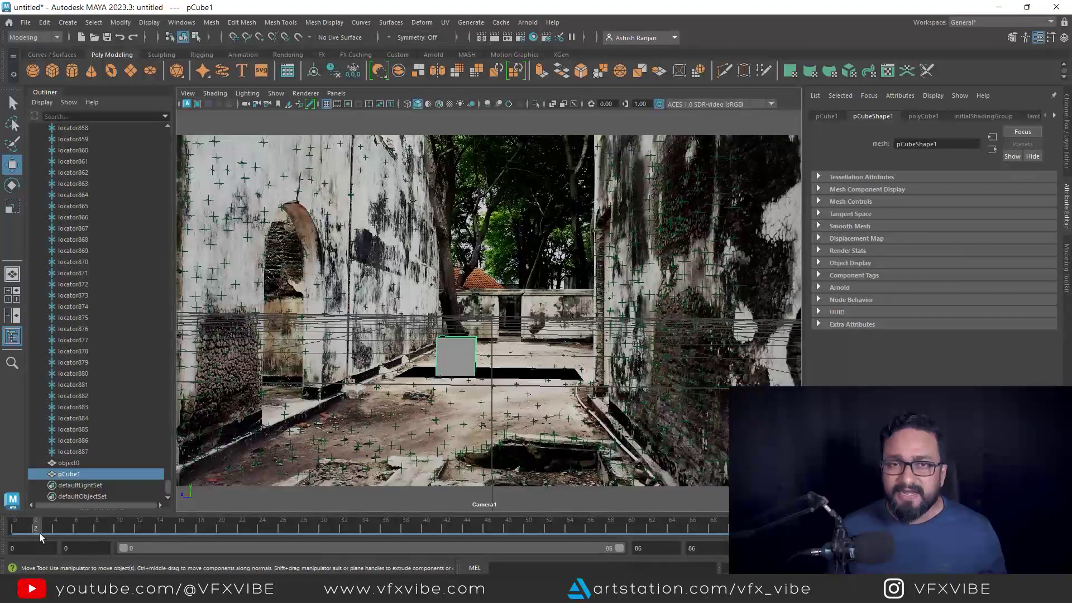
pyautogui.click(35, 535)
pyautogui.moveTo(33, 535); pyautogui.dragTo(25, 535)
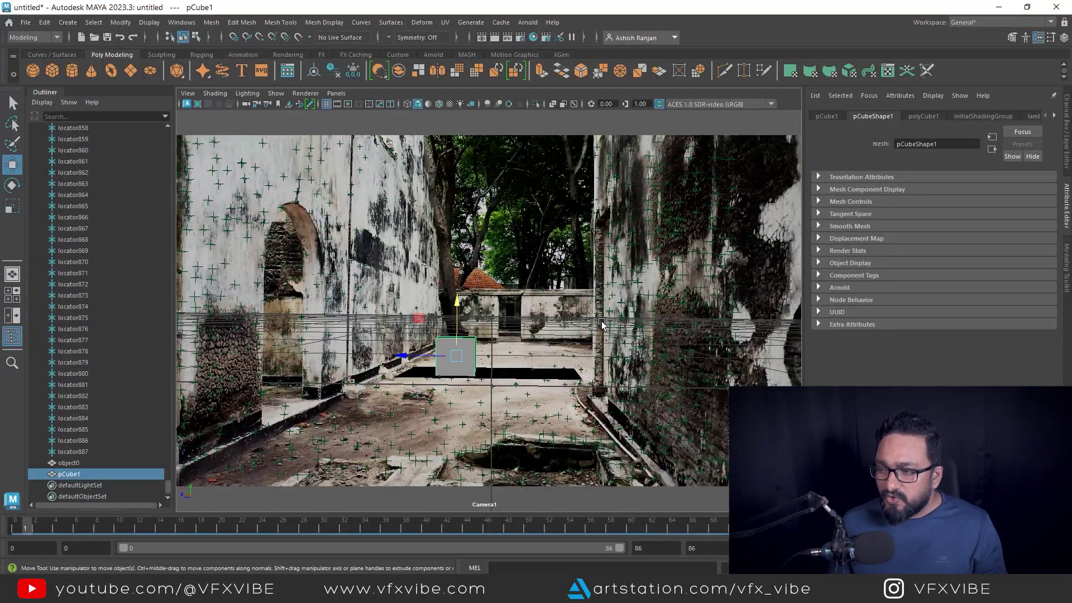